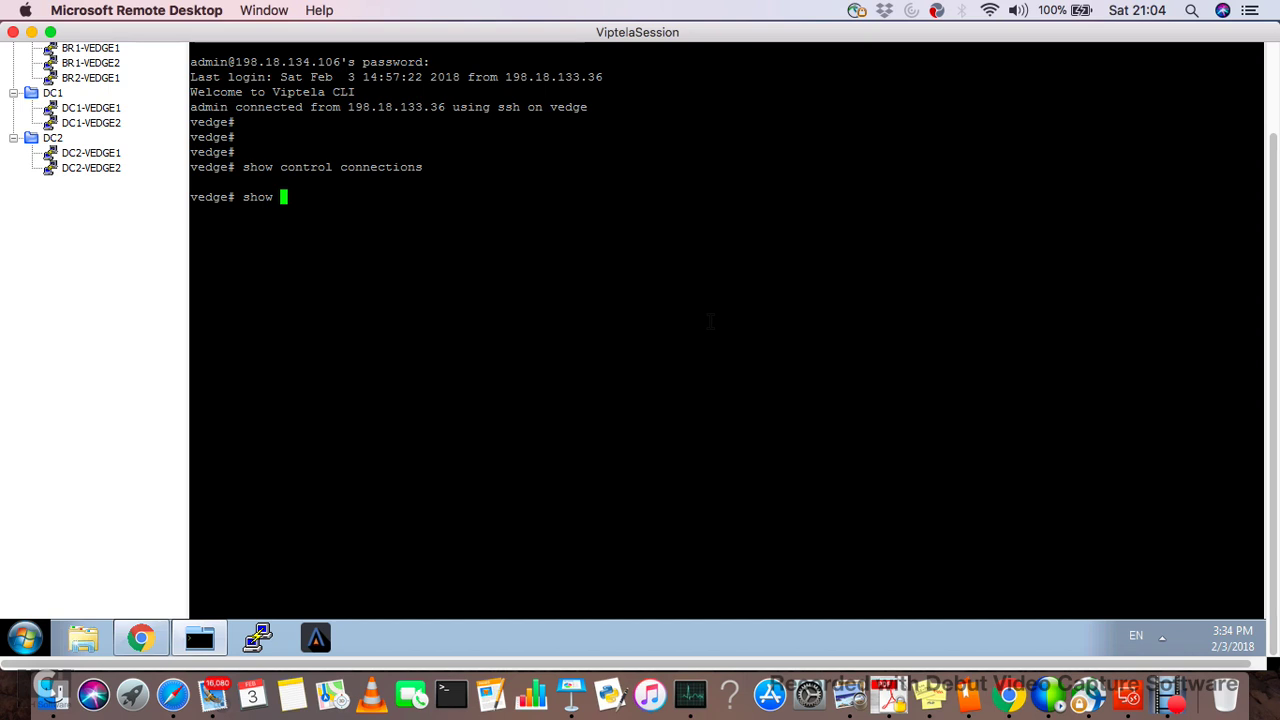
# Step: Run show bfd sessions and show interface description on the vEdge
pyautogui.write('essions')
pyautogui.press('Return')
pyautogui.write('show interface des')
pyautogui.press('Tab')
pyautogui.press('Return')
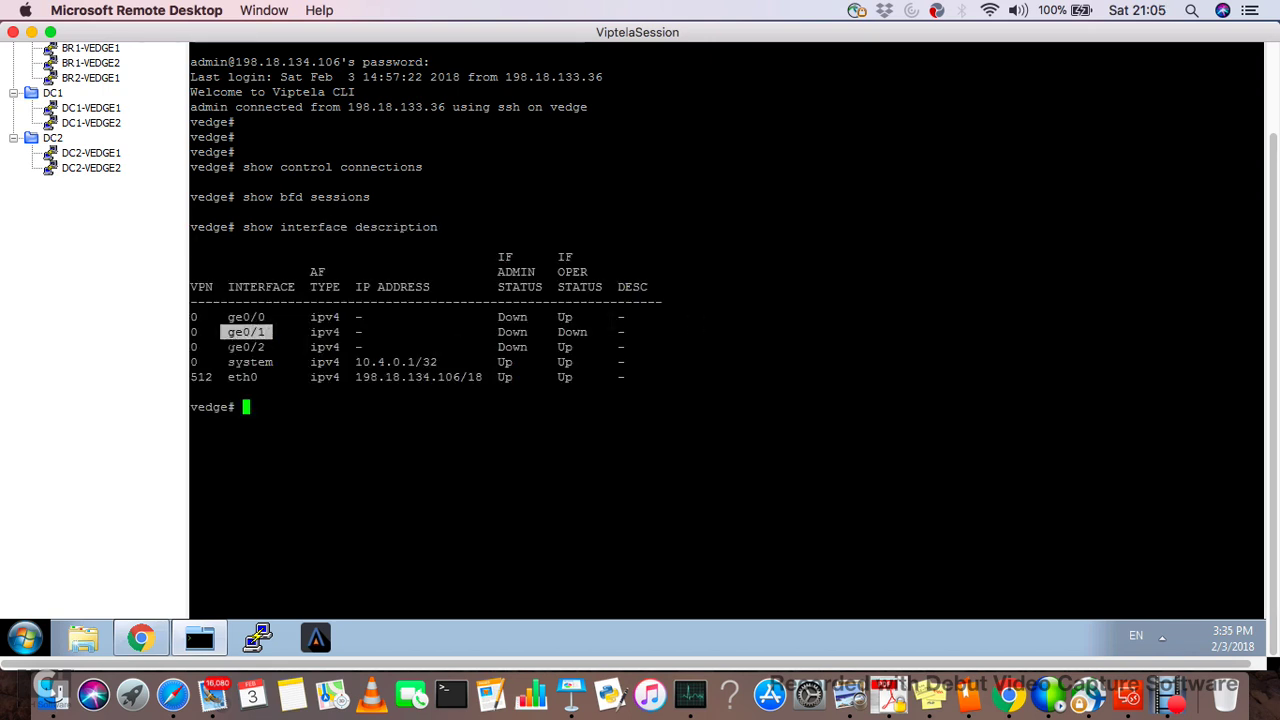
# Step: Highlight an interface name and the eth0 management row in the interface table
pyautogui.moveTo(222, 347); pyautogui.dragTo(490, 367)
pyautogui.click(490, 367)
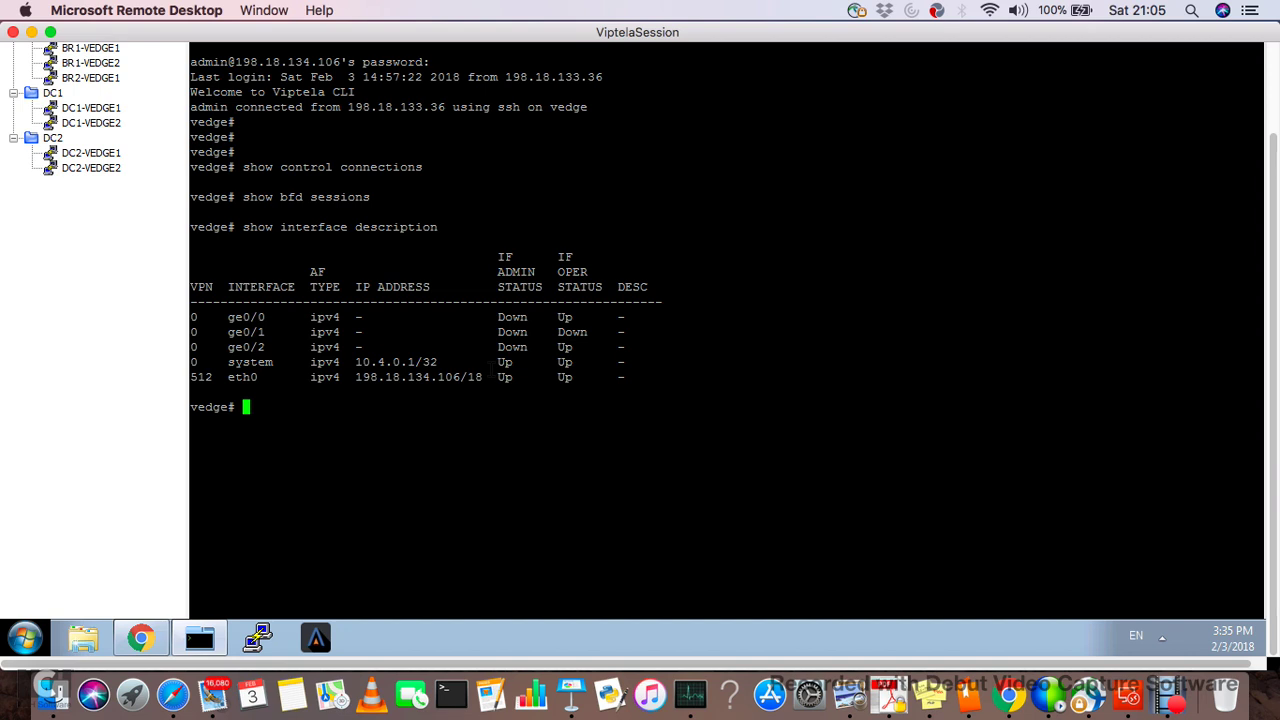
pyautogui.moveTo(197, 378); pyautogui.dragTo(560, 379)
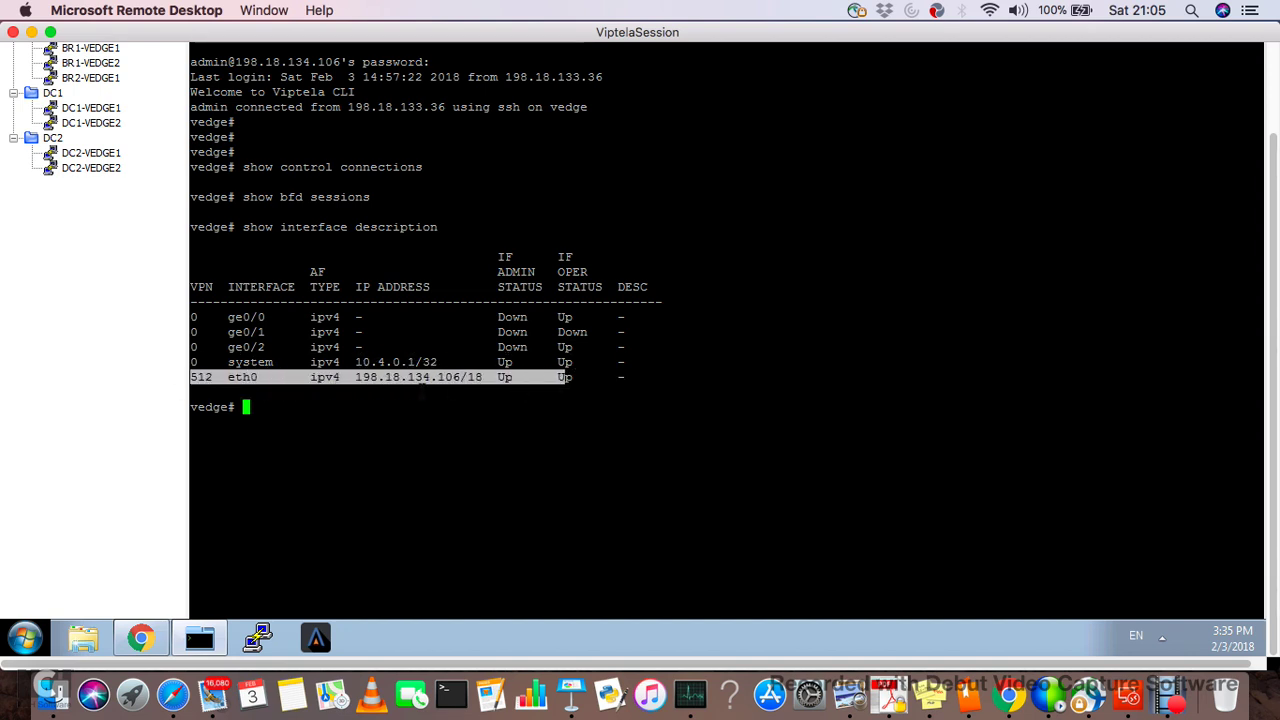
pyautogui.click(375, 396)
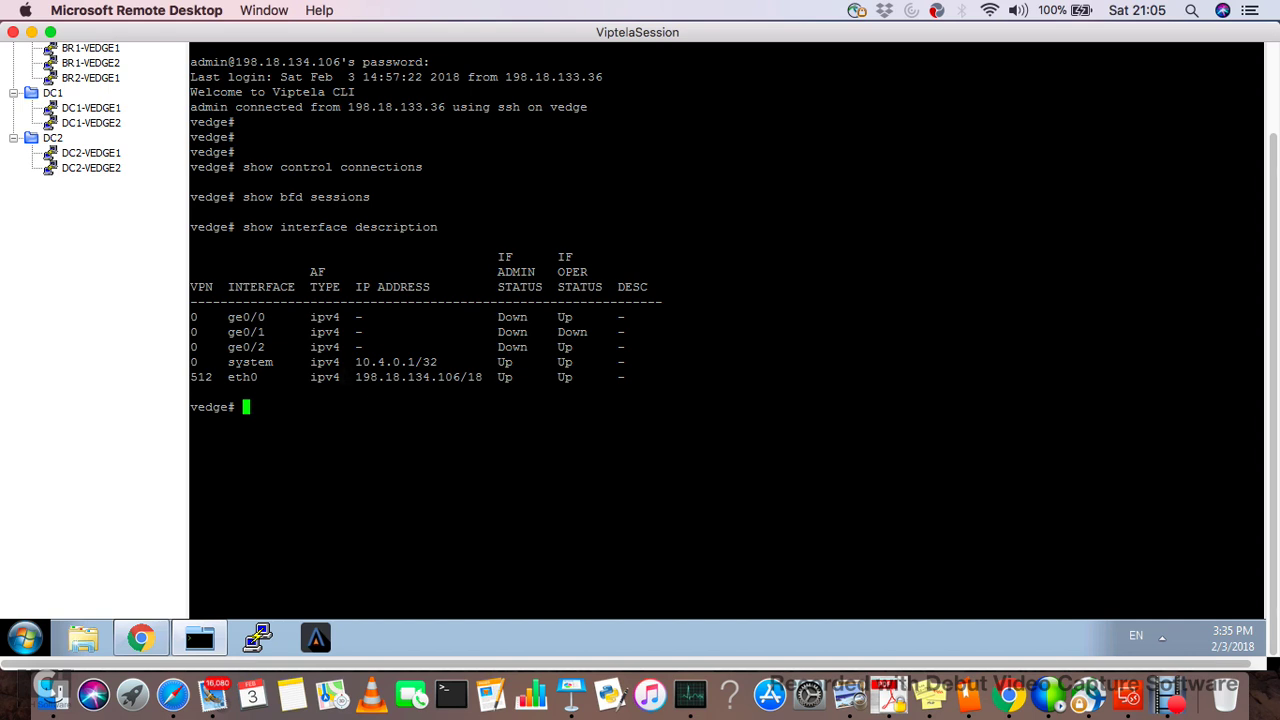
pyautogui.tripleClick(205, 406)
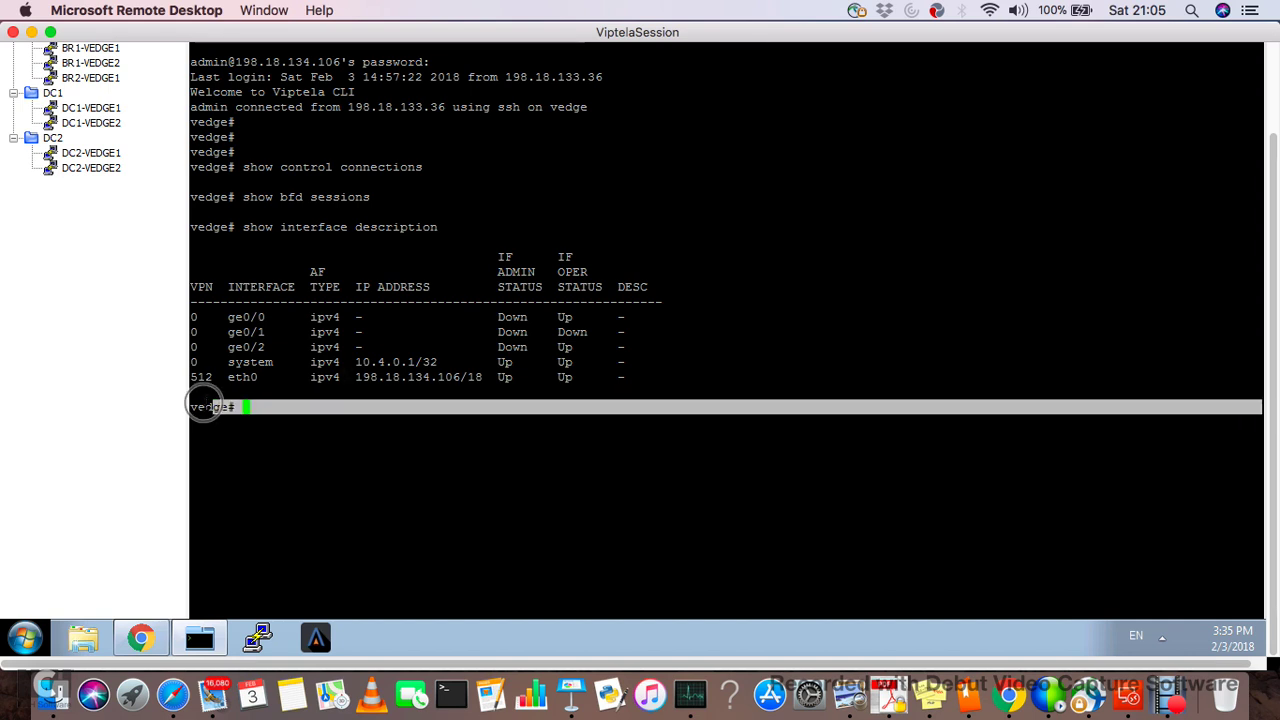
pyautogui.click(277, 406)
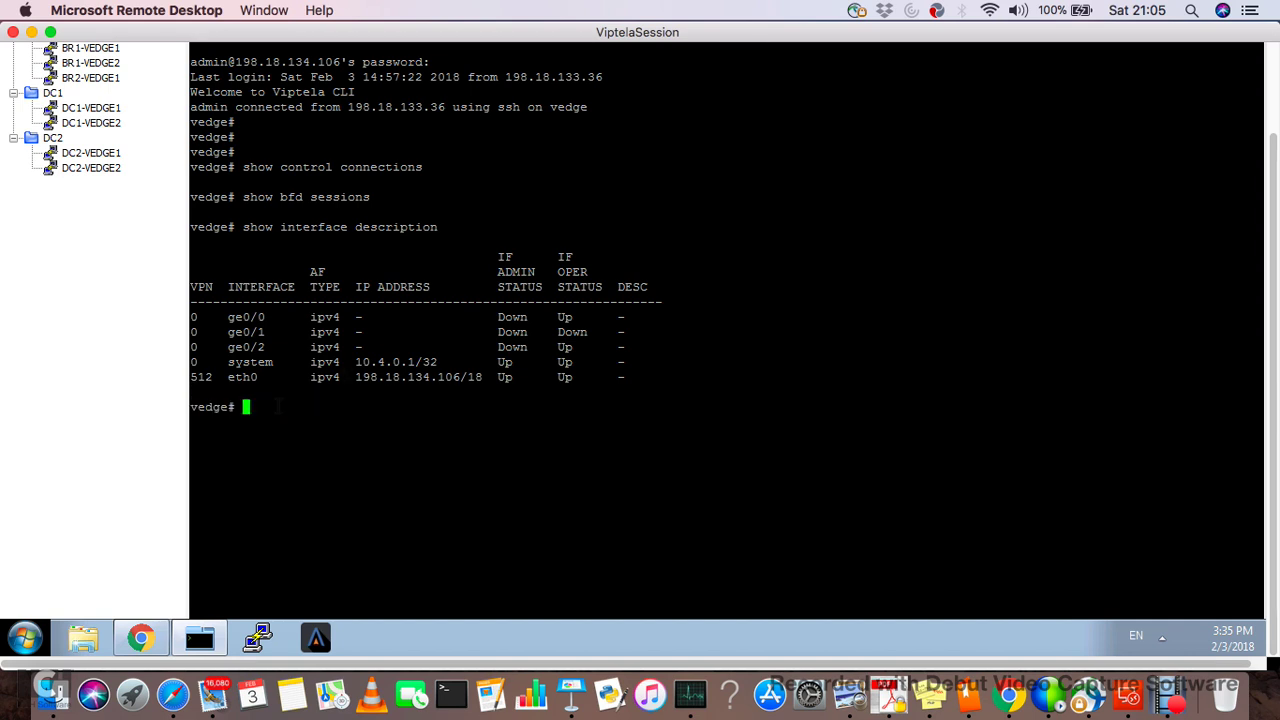
# Step: Page through show running-config and mark ge0/1's shutdown line under vpn 0
pyautogui.write('show running-config')
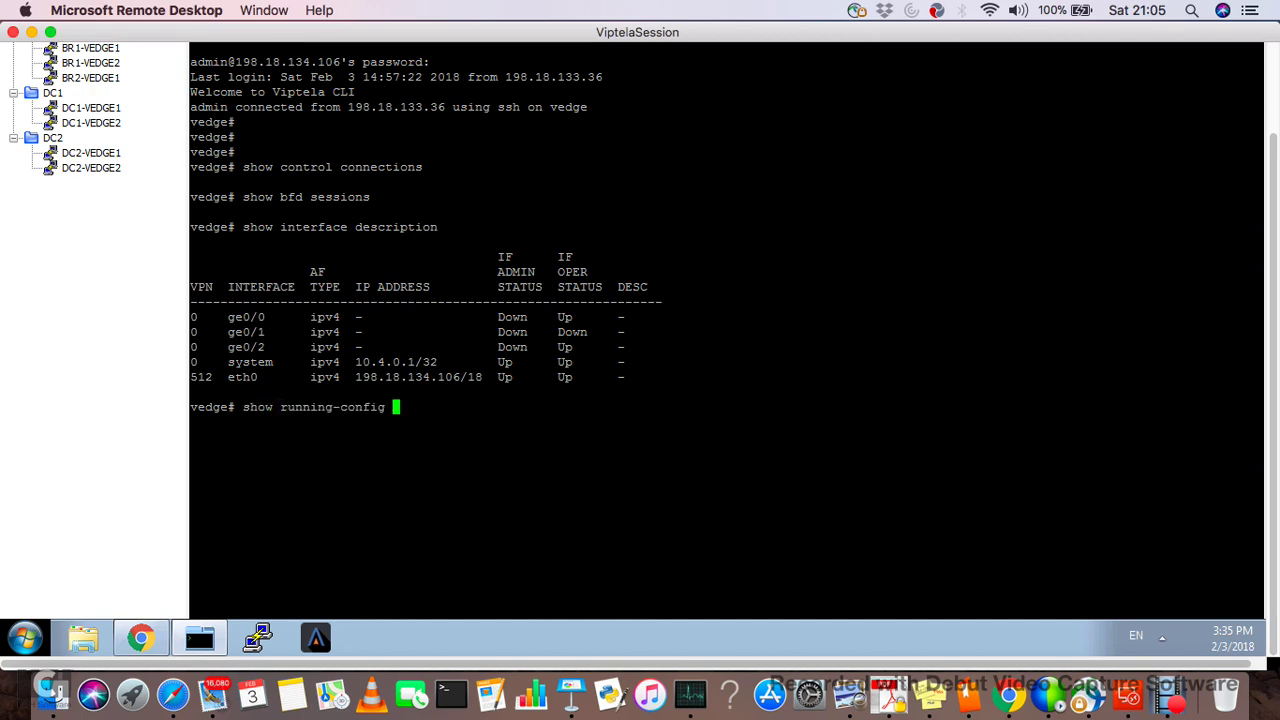
pyautogui.press('Return')
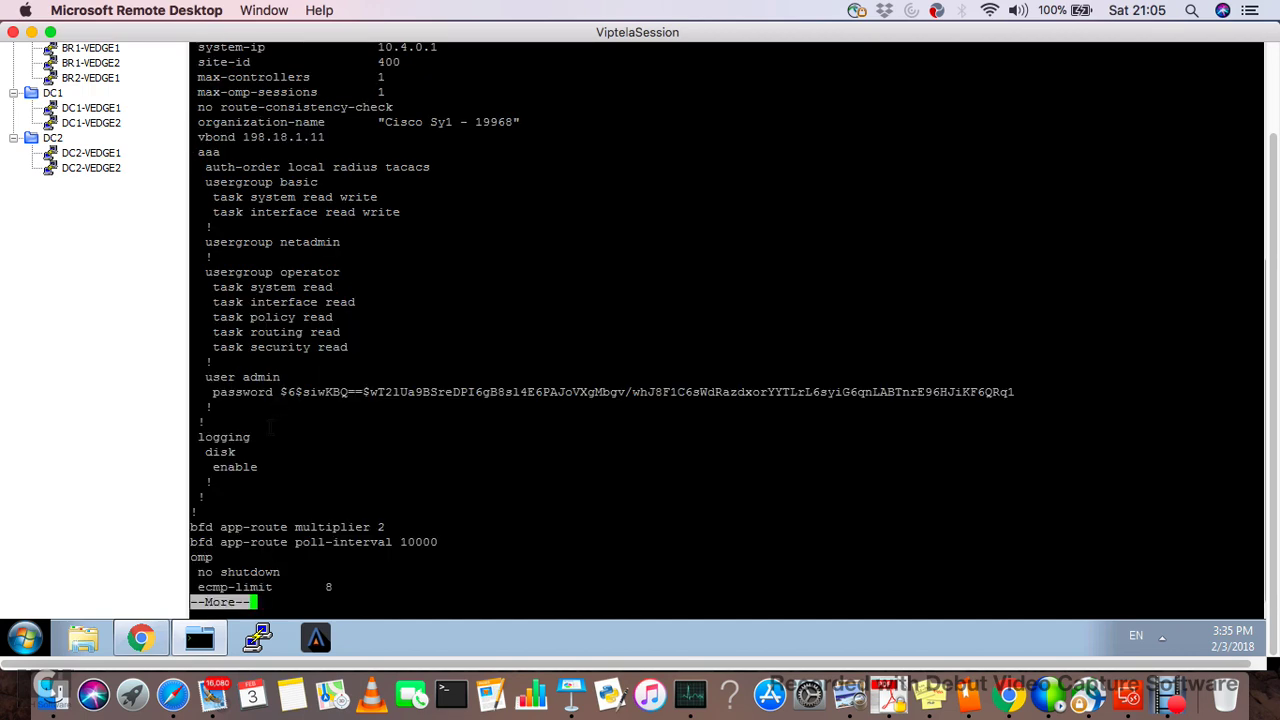
pyautogui.press('space')
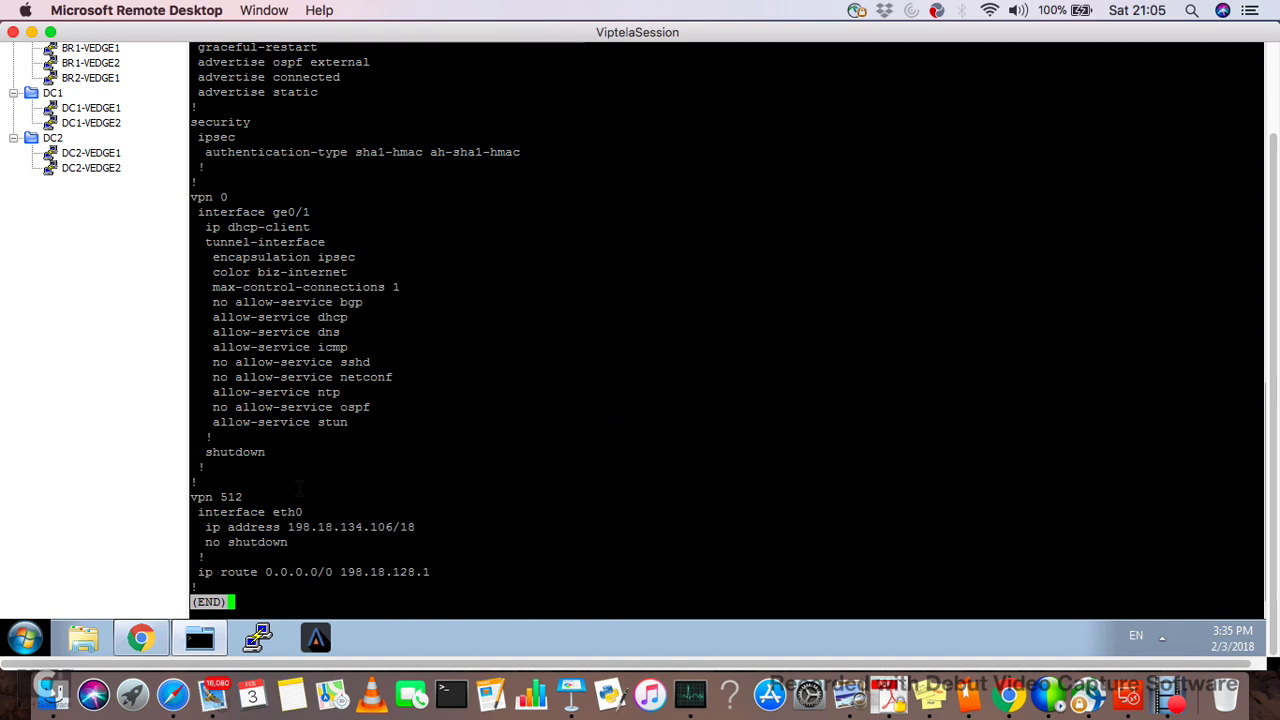
pyautogui.click(200, 497)
pyautogui.moveTo(200, 497); pyautogui.dragTo(230, 557)
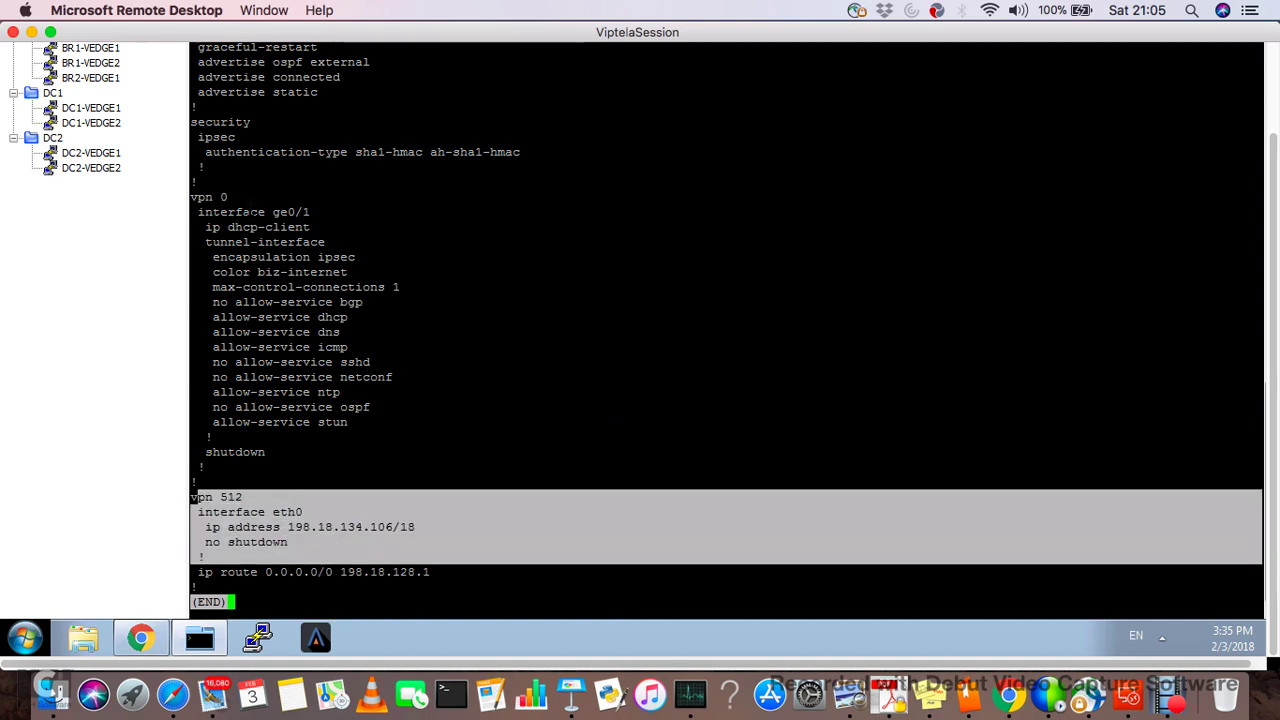
pyautogui.moveTo(200, 197); pyautogui.dragTo(272, 212)
pyautogui.click(306, 210)
pyautogui.moveTo(266, 452); pyautogui.dragTo(206, 452)
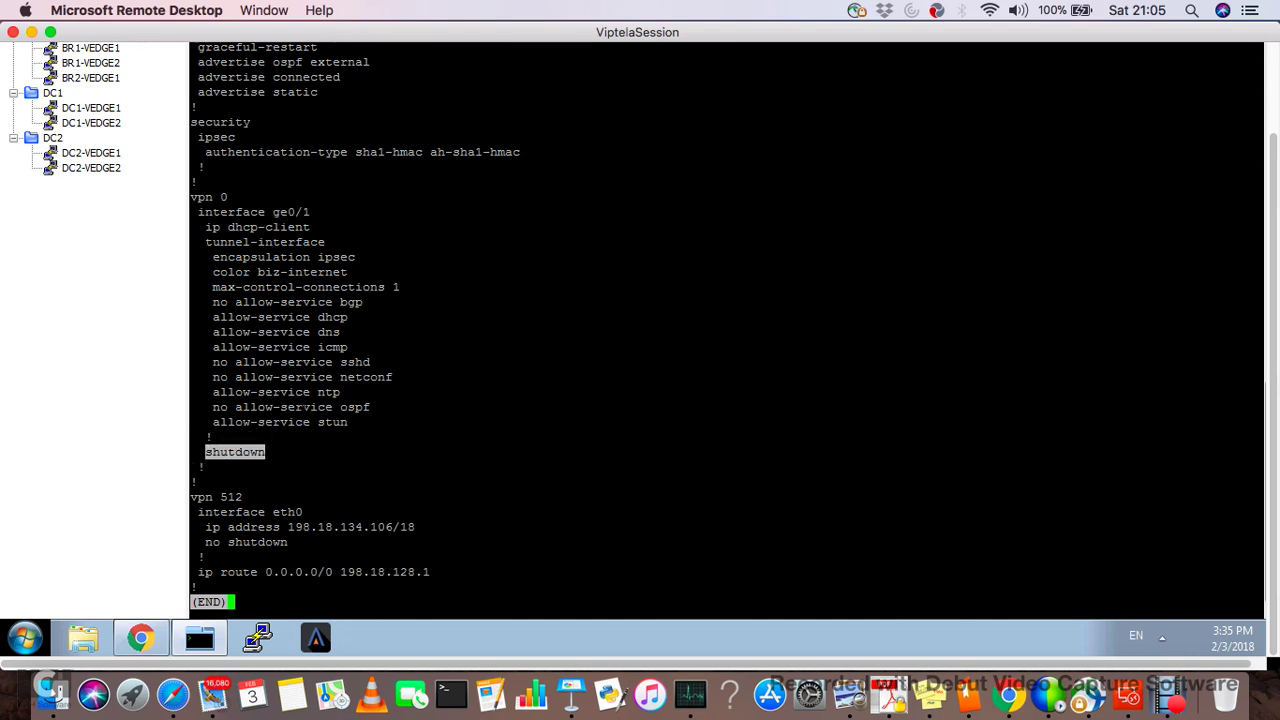
# Step: Quit the config pager and go to vManage's device templates page
pyautogui.press('q')
pyautogui.click(140, 637)
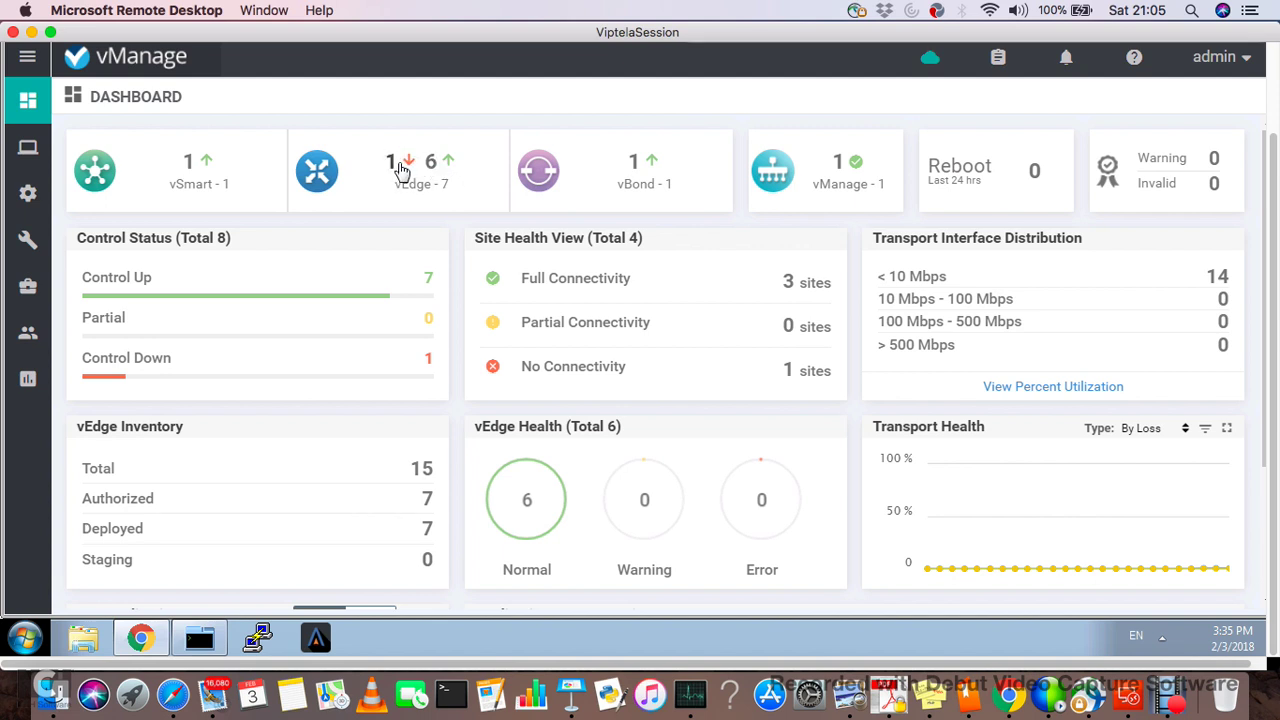
pyautogui.moveTo(30, 196)
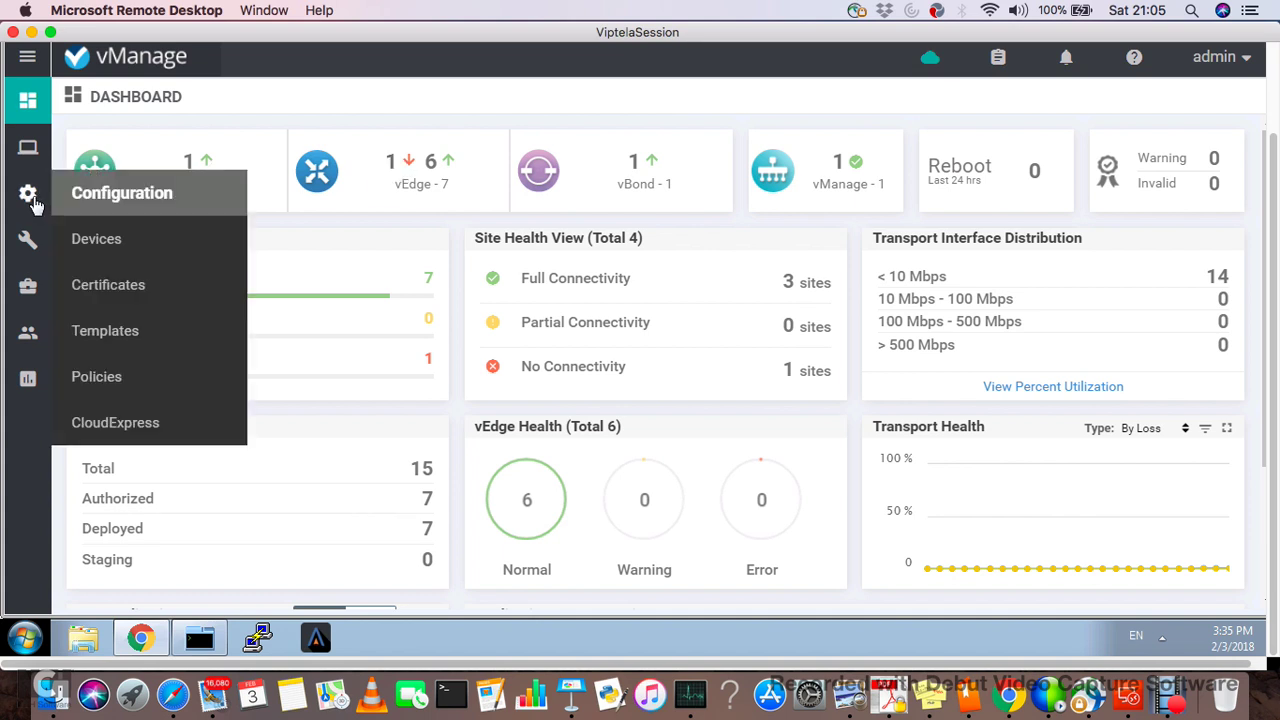
pyautogui.click(127, 340)
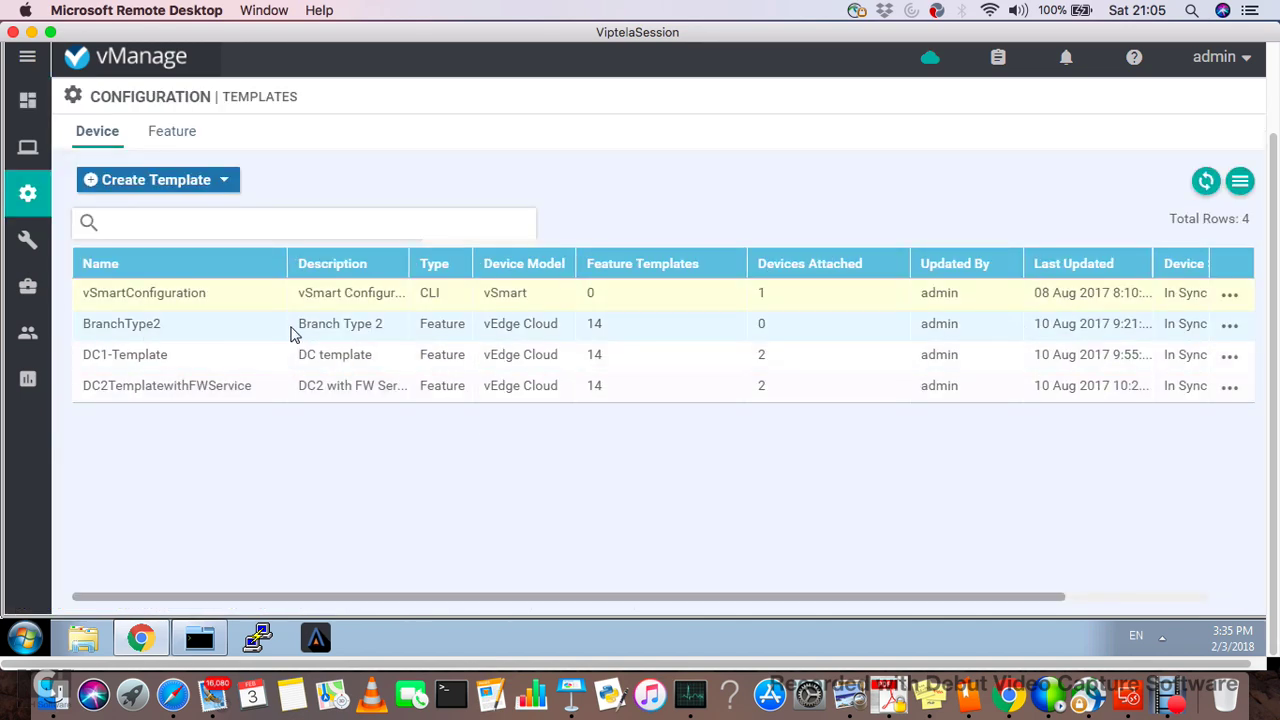
# Step: Open the BranchType2 template for editing and scroll through its sections
pyautogui.click(1231, 326)
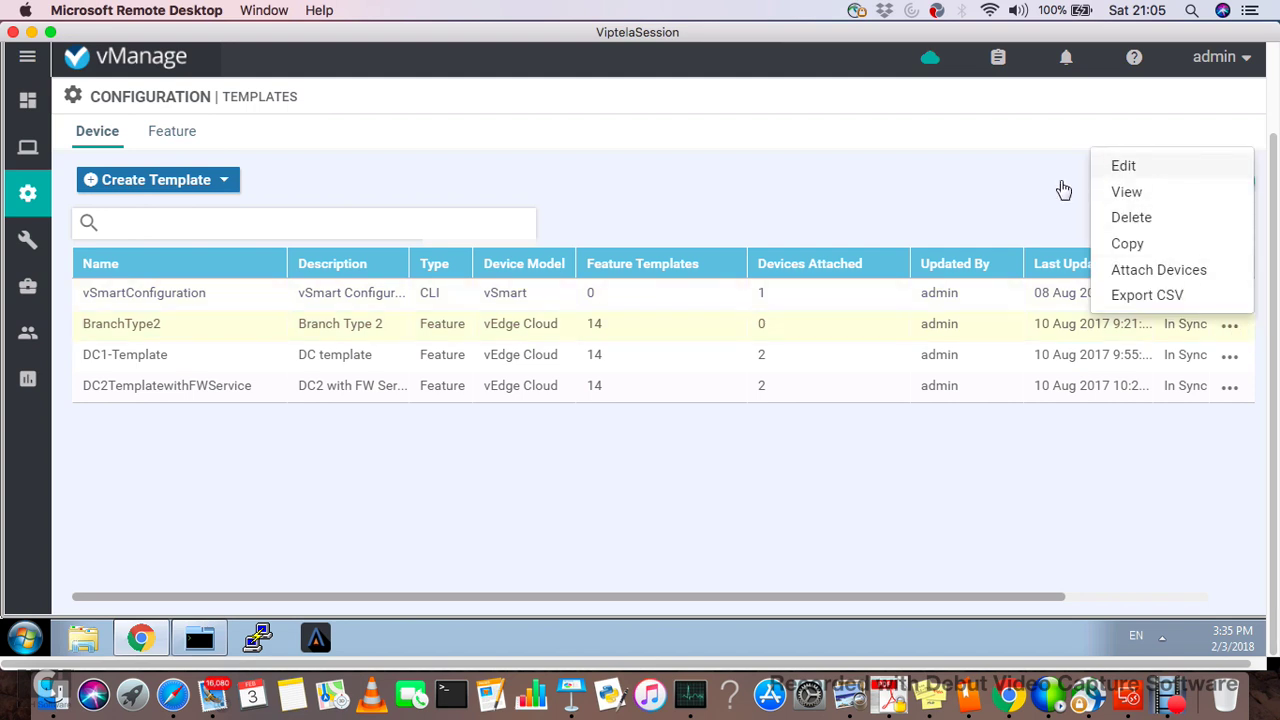
pyautogui.click(1121, 168)
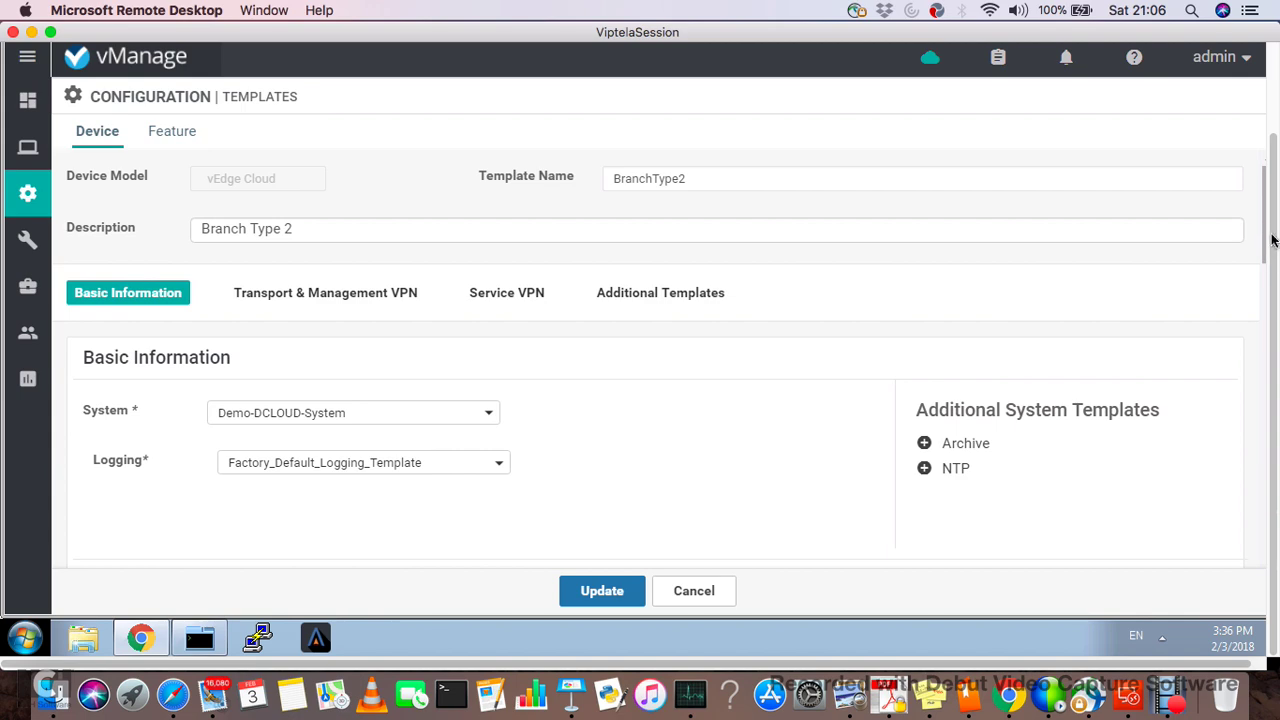
pyautogui.moveTo(1260, 238); pyautogui.dragTo(1260, 350)
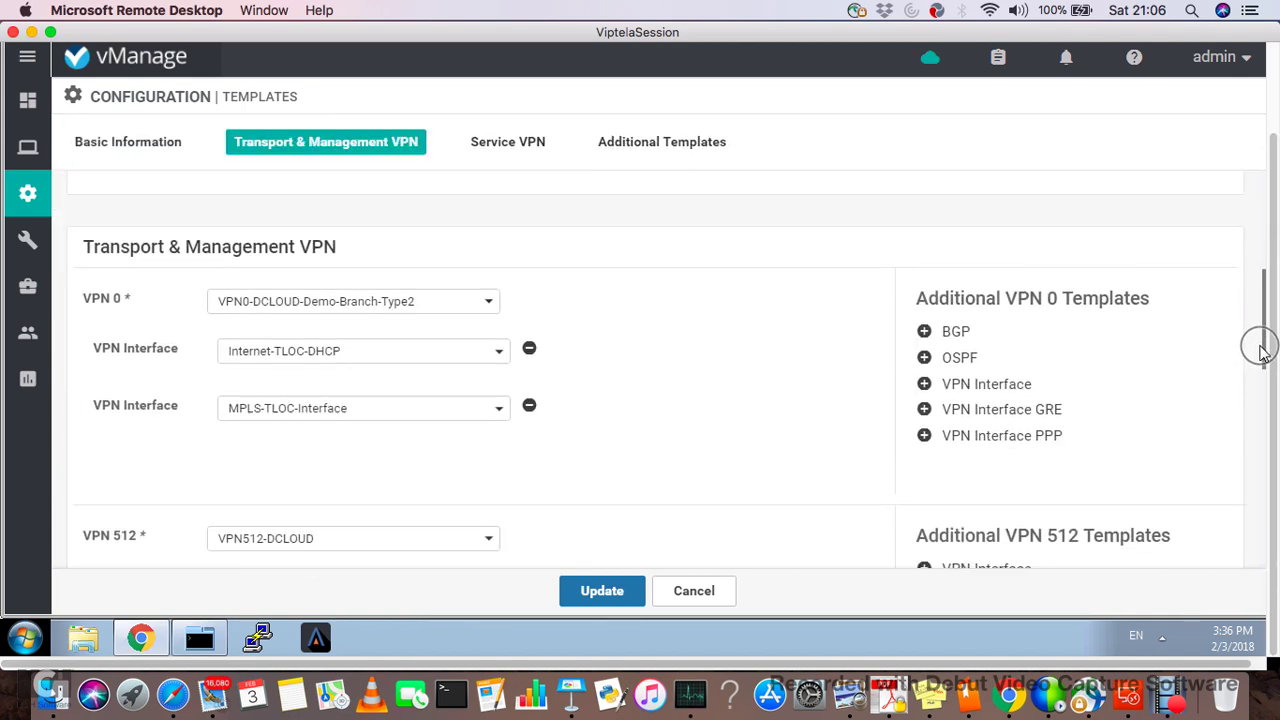
pyautogui.moveTo(1260, 350); pyautogui.dragTo(1264, 470)
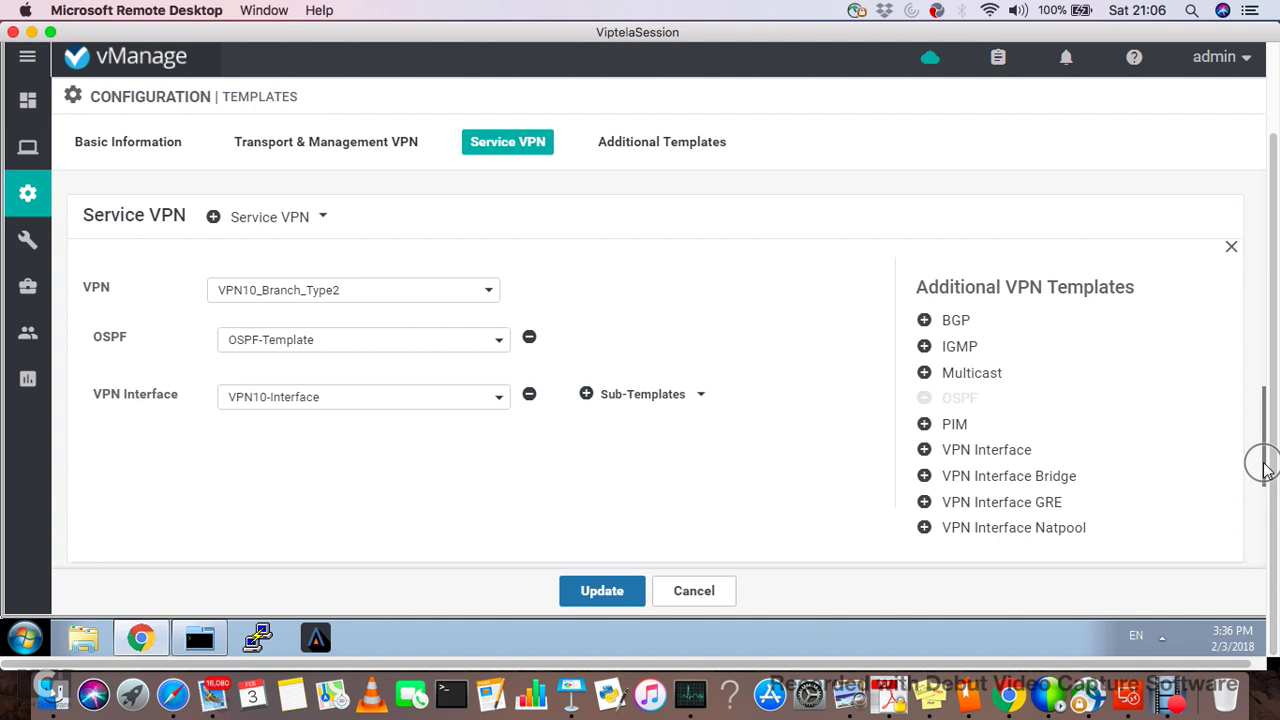
pyautogui.moveTo(1264, 470); pyautogui.dragTo(1264, 470)
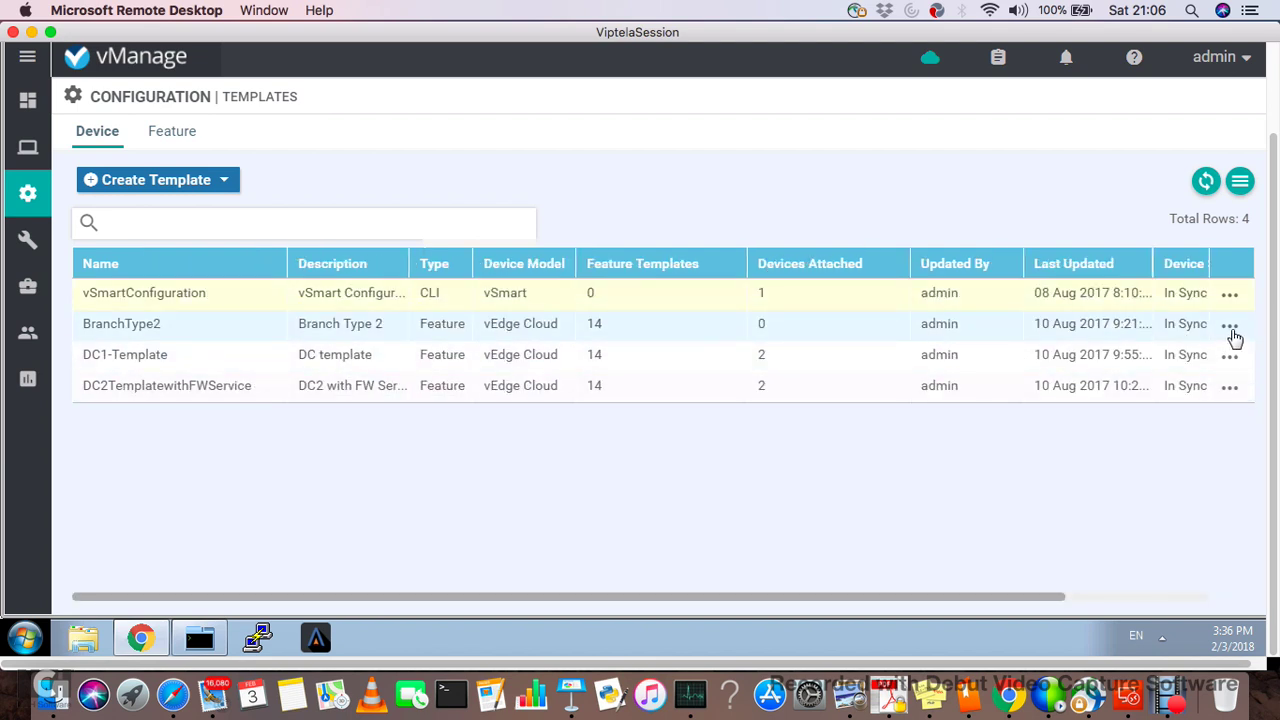
# Step: Open Attach Devices for the BranchType2 template
pyautogui.rightClick(1232, 330)
pyautogui.click(808, 500)
pyautogui.click(603, 327)
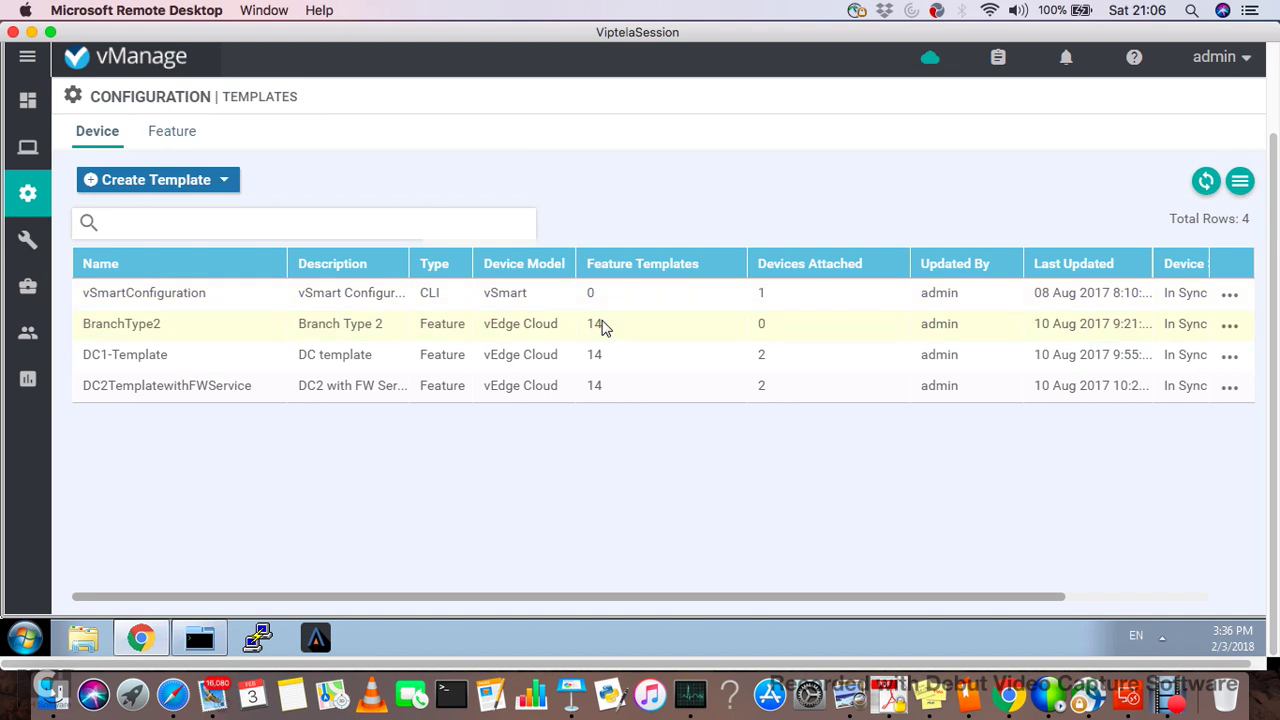
pyautogui.click(1236, 328)
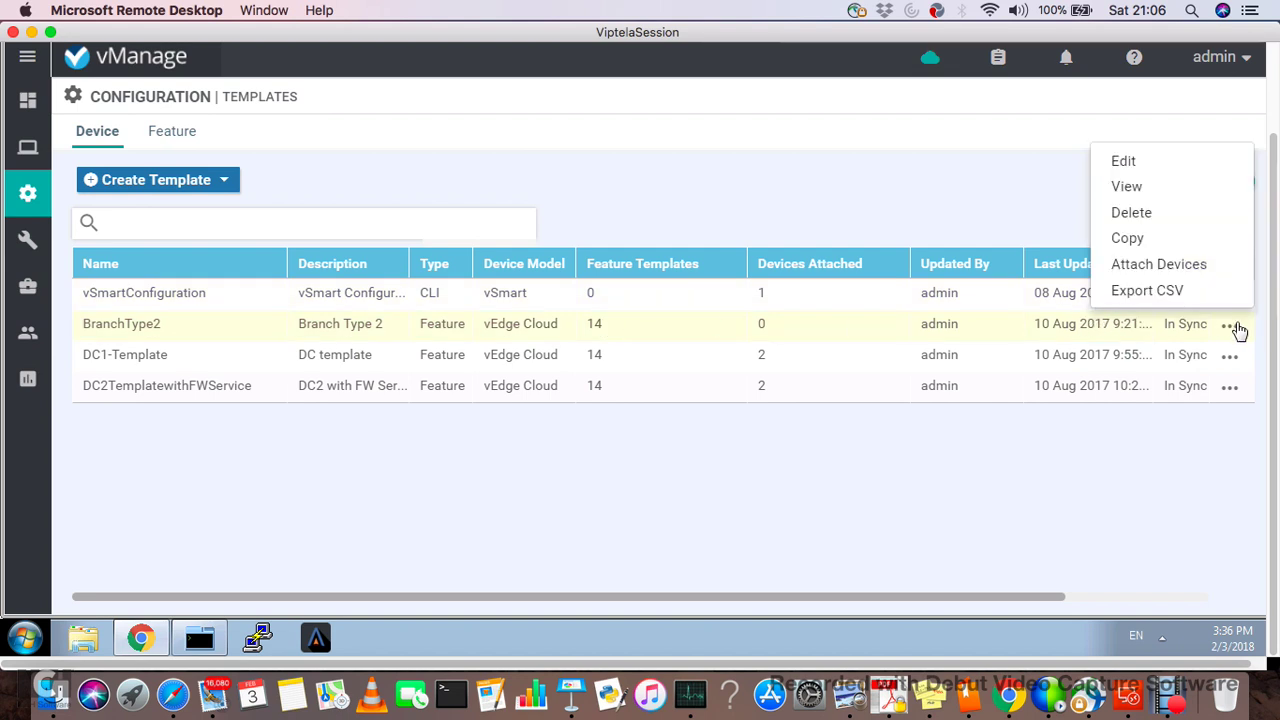
pyautogui.click(1158, 265)
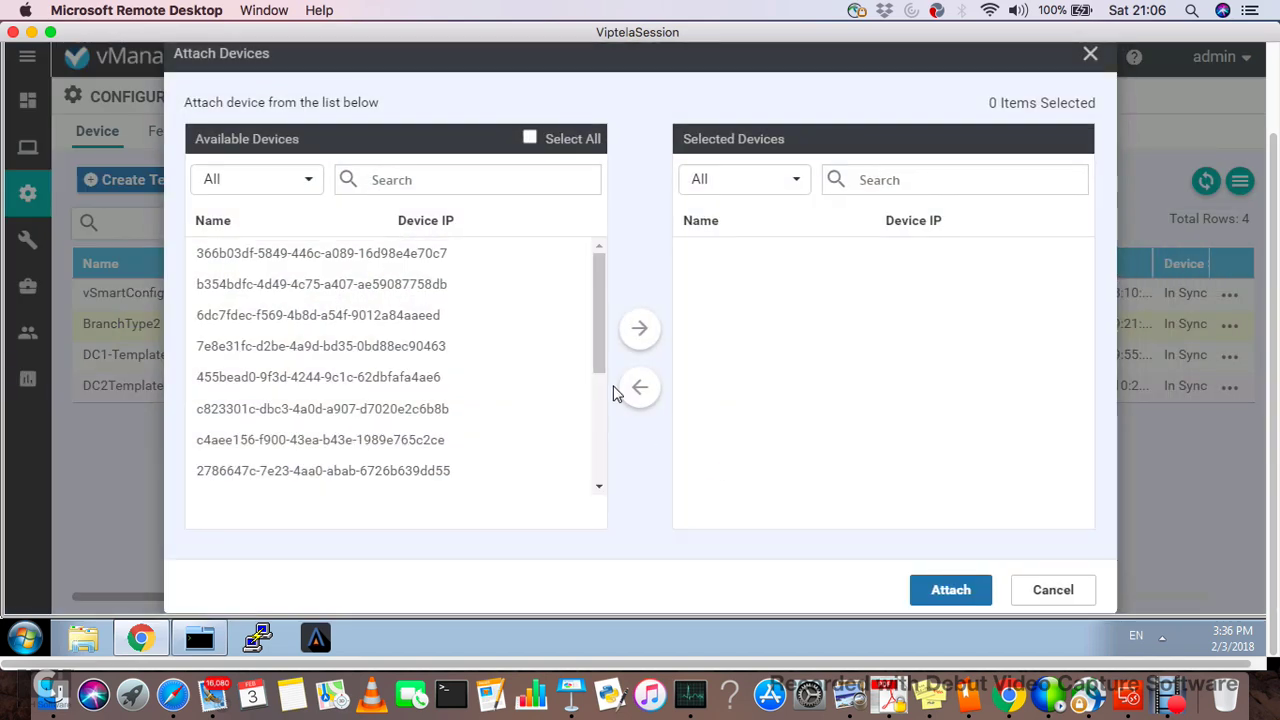
# Step: Move BR2-VEDGE1 into Selected Devices and attach it to BranchType2
pyautogui.moveTo(603, 279); pyautogui.dragTo(603, 410)
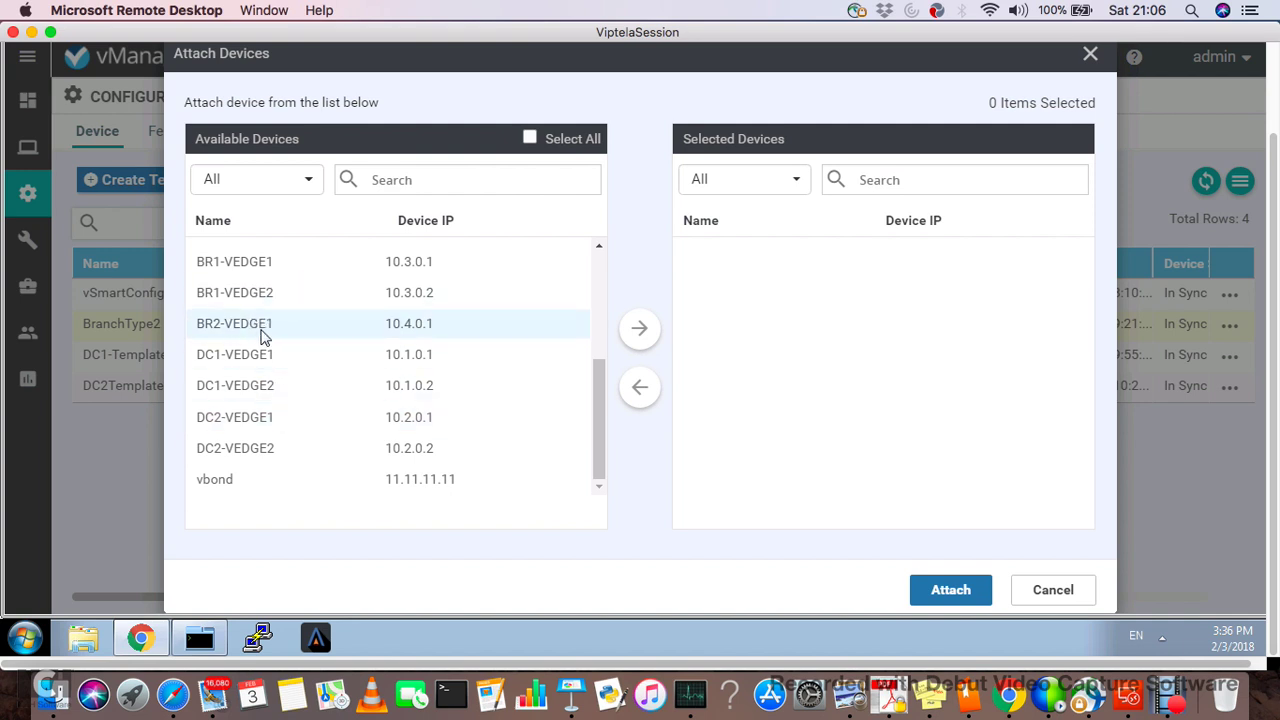
pyautogui.click(252, 330)
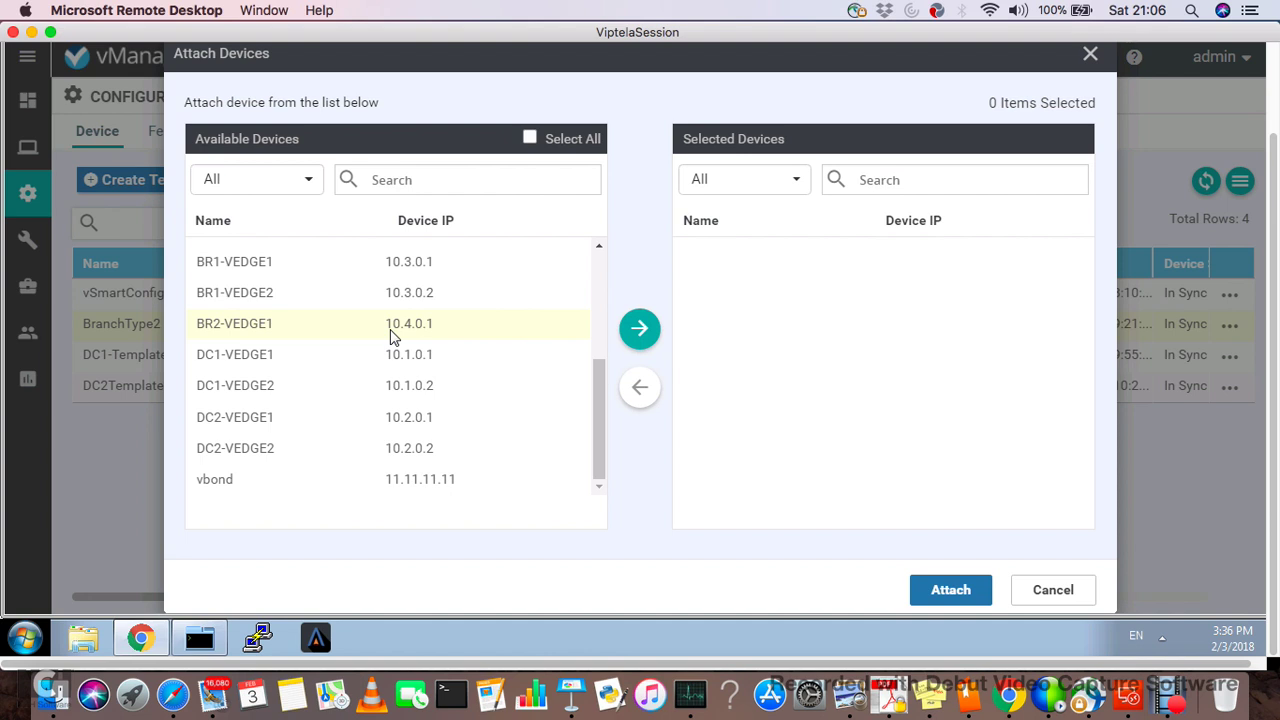
pyautogui.click(640, 331)
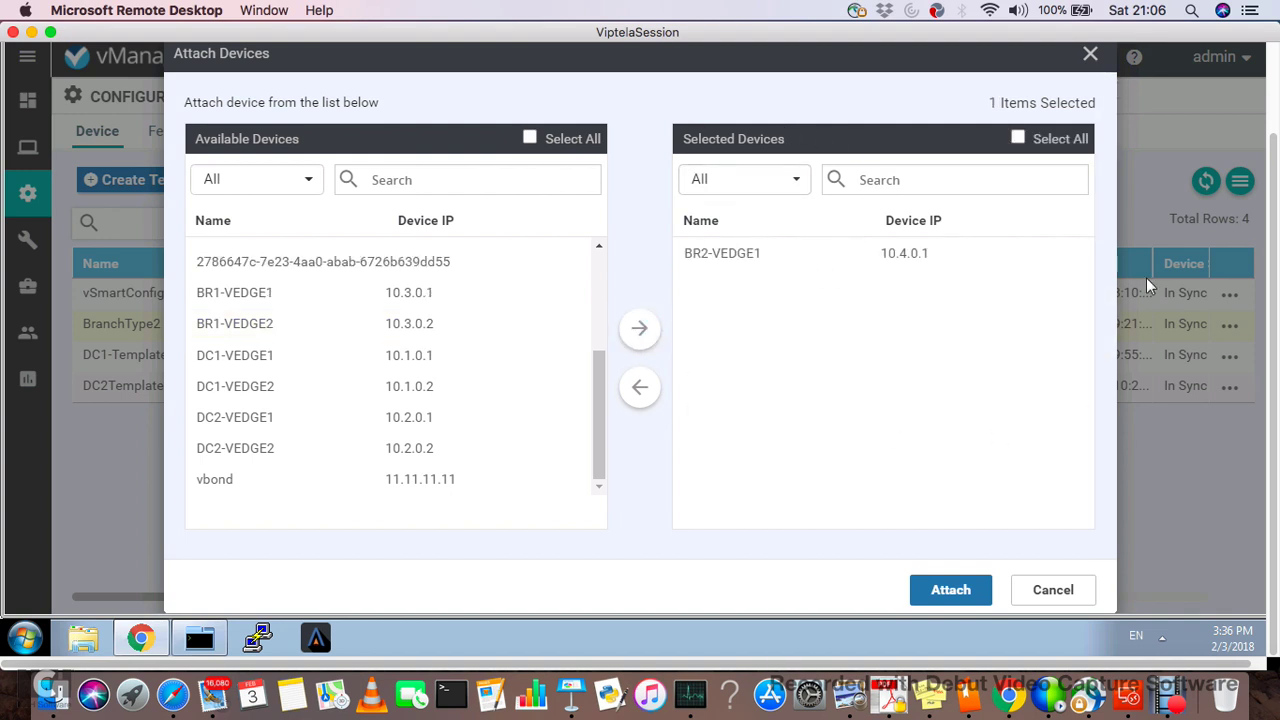
pyautogui.click(962, 593)
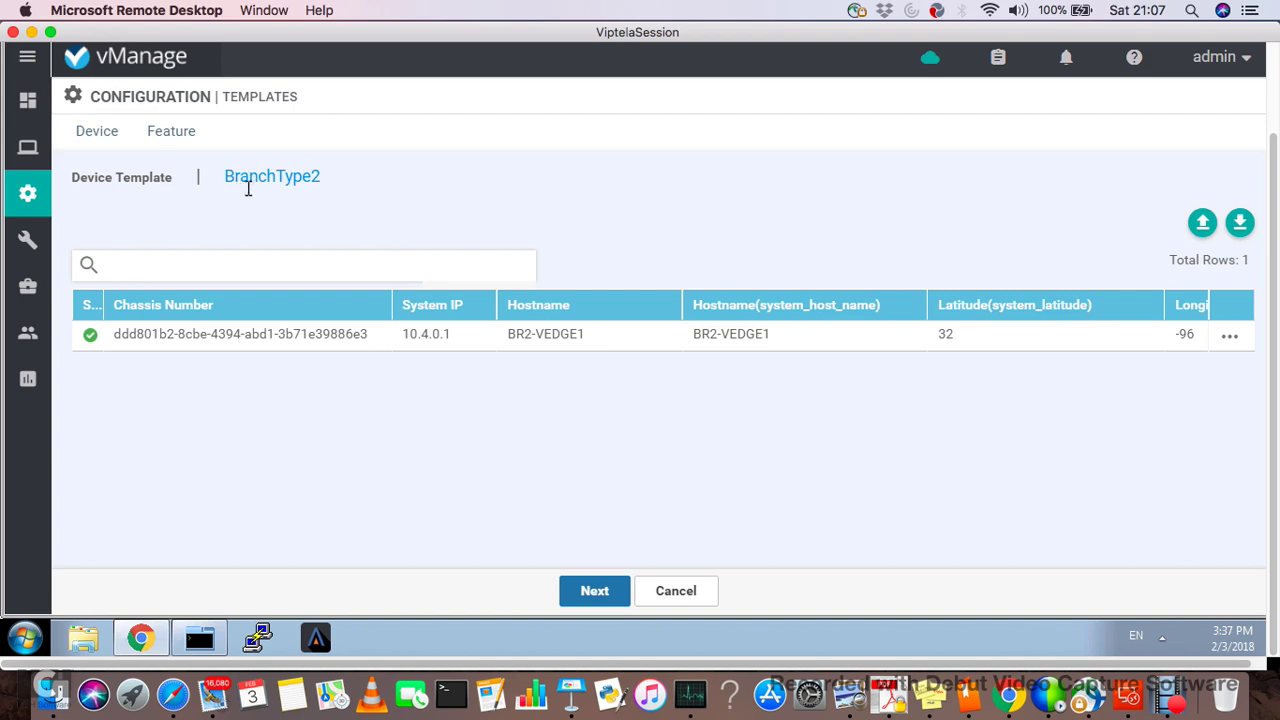
# Step: Open BR2-VEDGE1's variables and verify hostname, system IP 10.4.0.1 and site ID 400
pyautogui.click(1229, 344)
pyautogui.click(1138, 374)
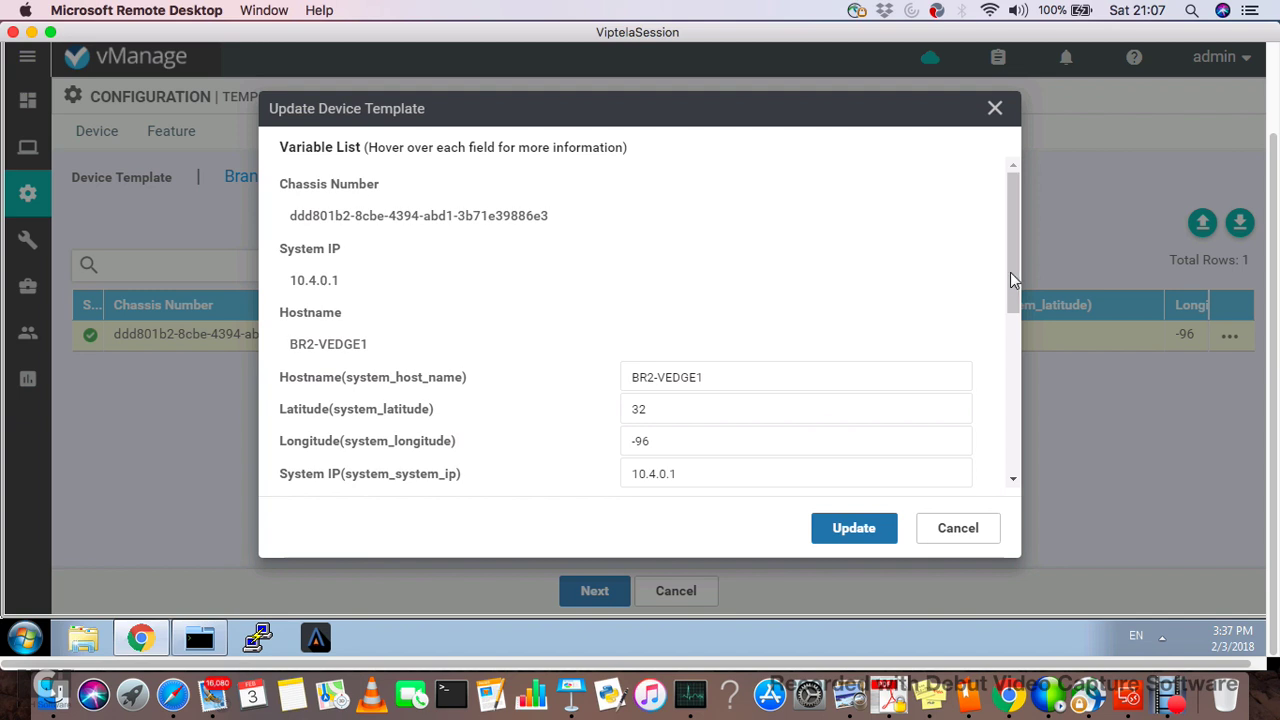
pyautogui.moveTo(1010, 272); pyautogui.dragTo(1006, 331)
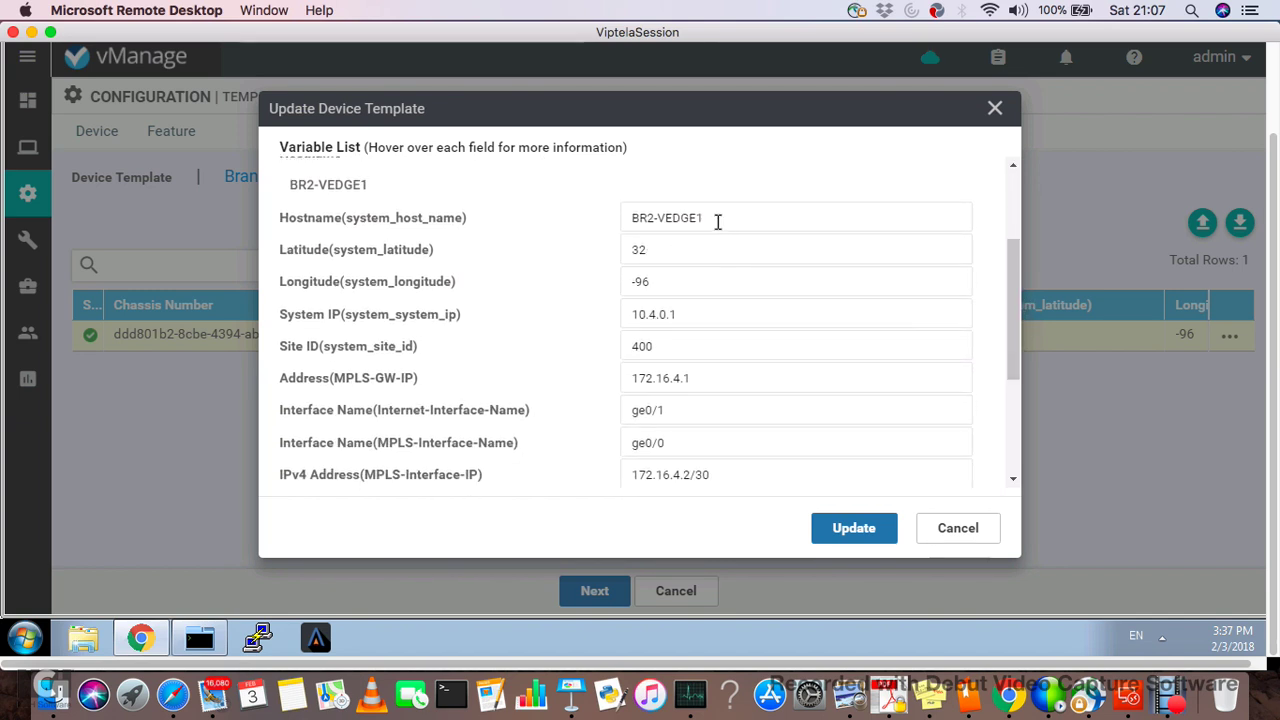
pyautogui.tripleClick(662, 217)
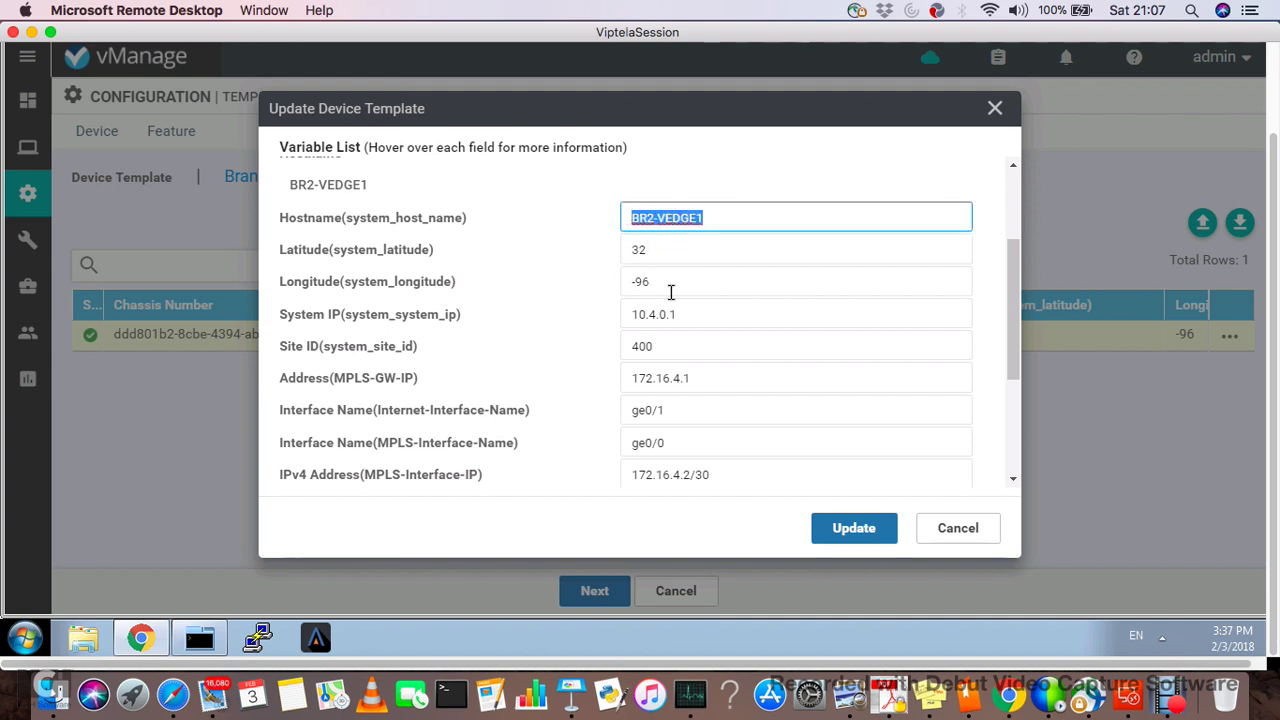
pyautogui.tripleClick(590, 315)
pyautogui.tripleClick(680, 346)
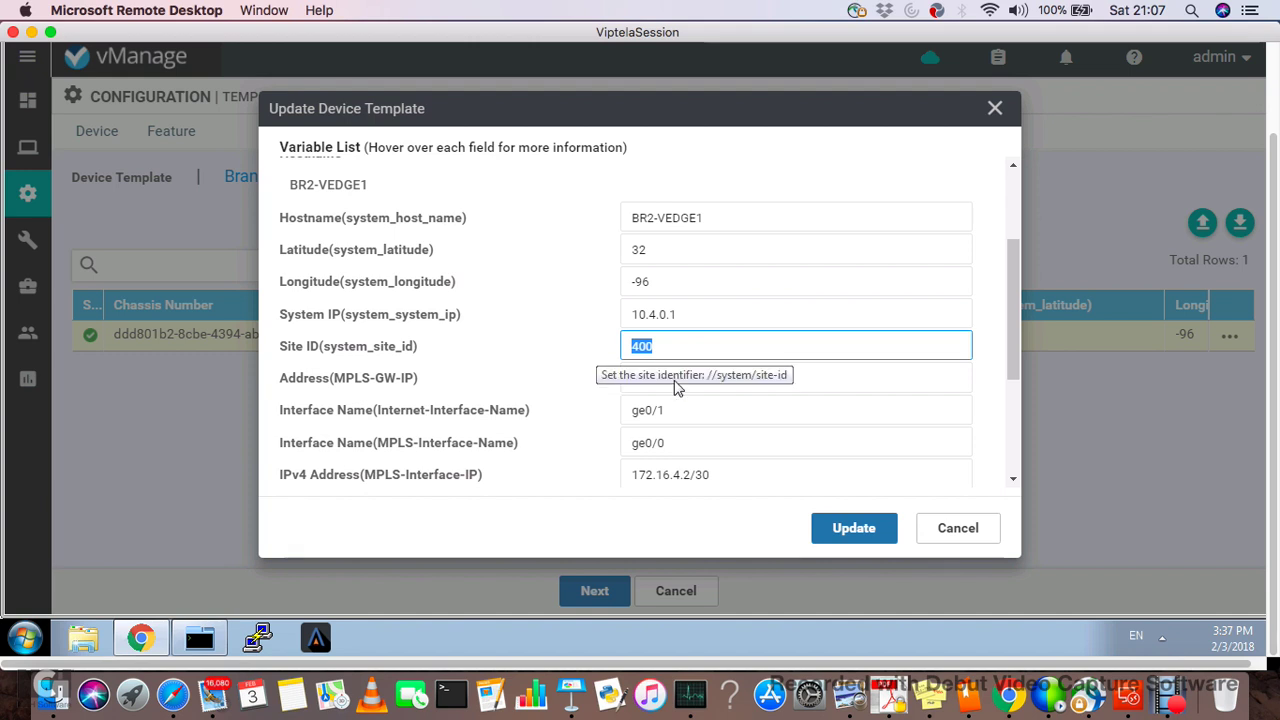
# Step: Verify MPLS gateway 172.16.4.1, ge0/1, ge0/0 and VPN512 198.18.134.106/18, then Update
pyautogui.tripleClick(629, 384)
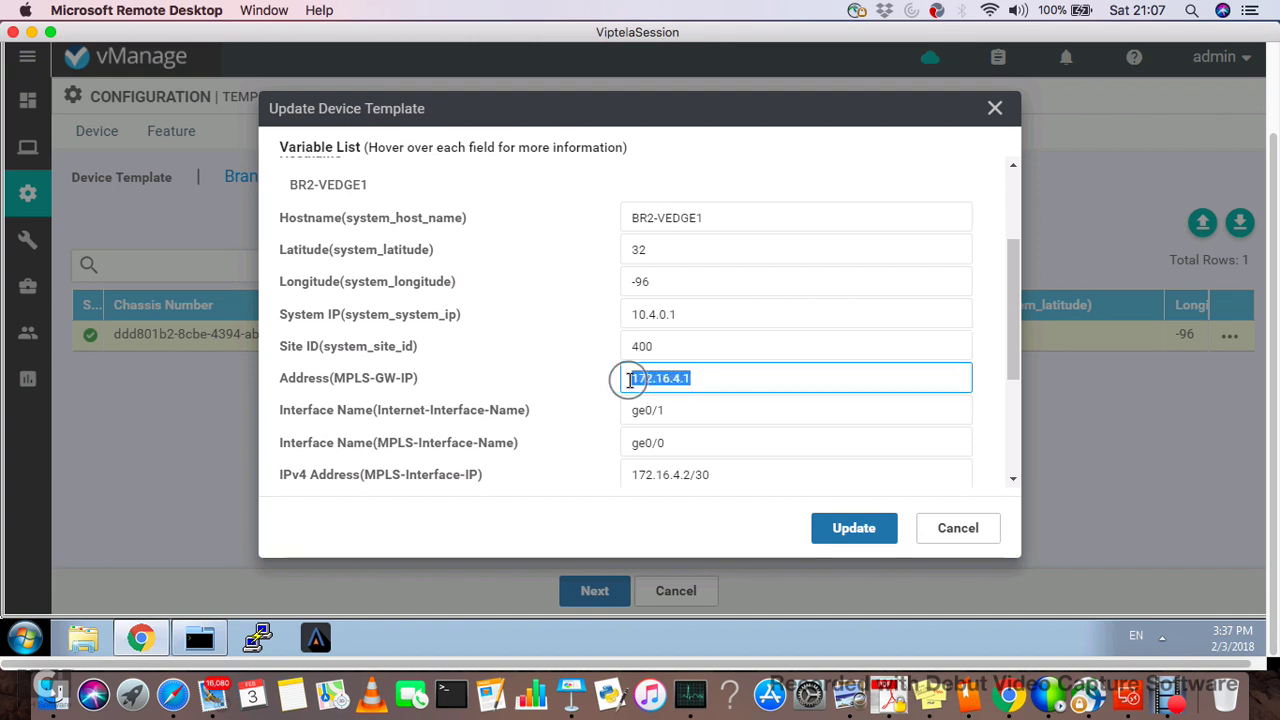
pyautogui.tripleClick(674, 410)
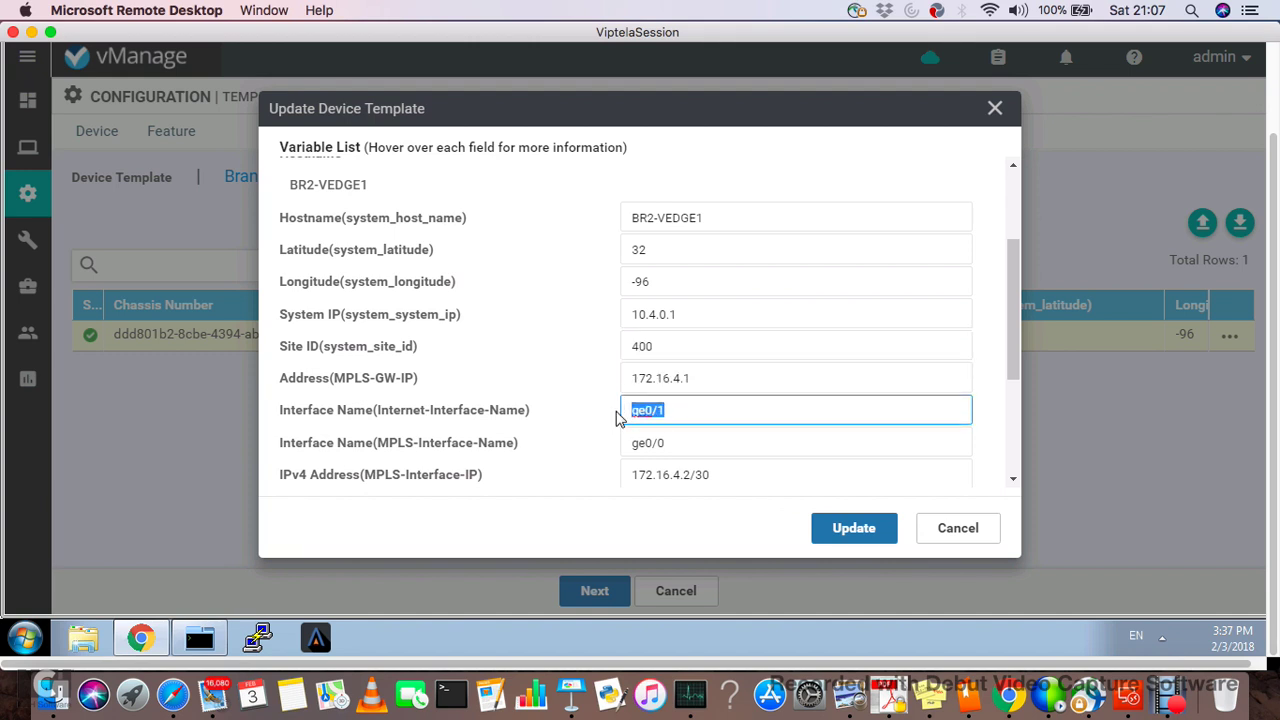
pyautogui.tripleClick(660, 442)
pyautogui.moveTo(1016, 354); pyautogui.dragTo(1010, 436)
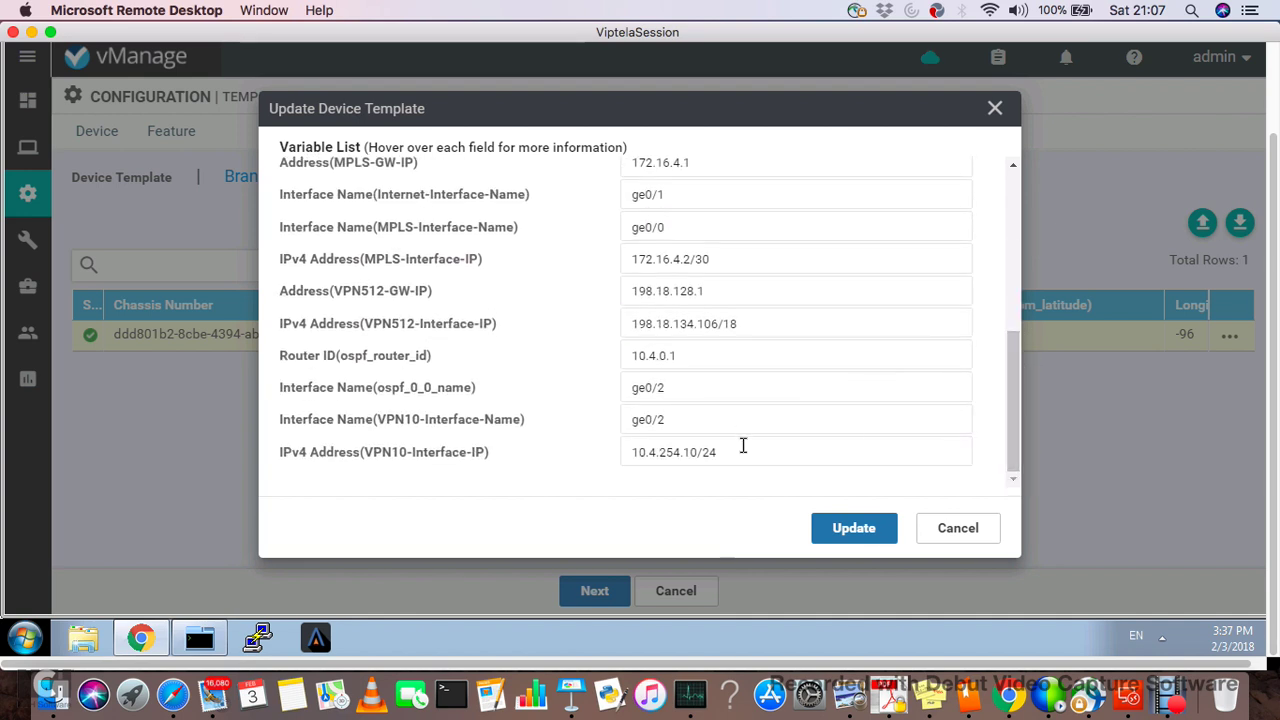
pyautogui.tripleClick(750, 323)
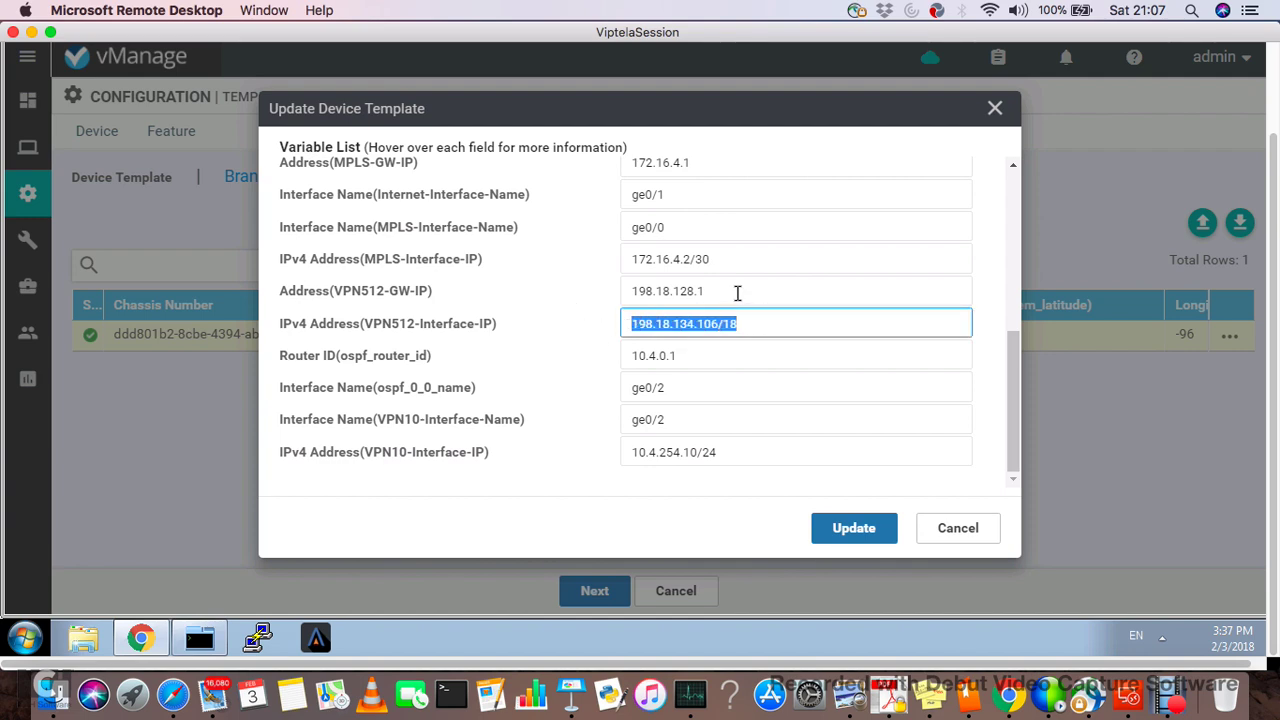
pyautogui.click(849, 530)
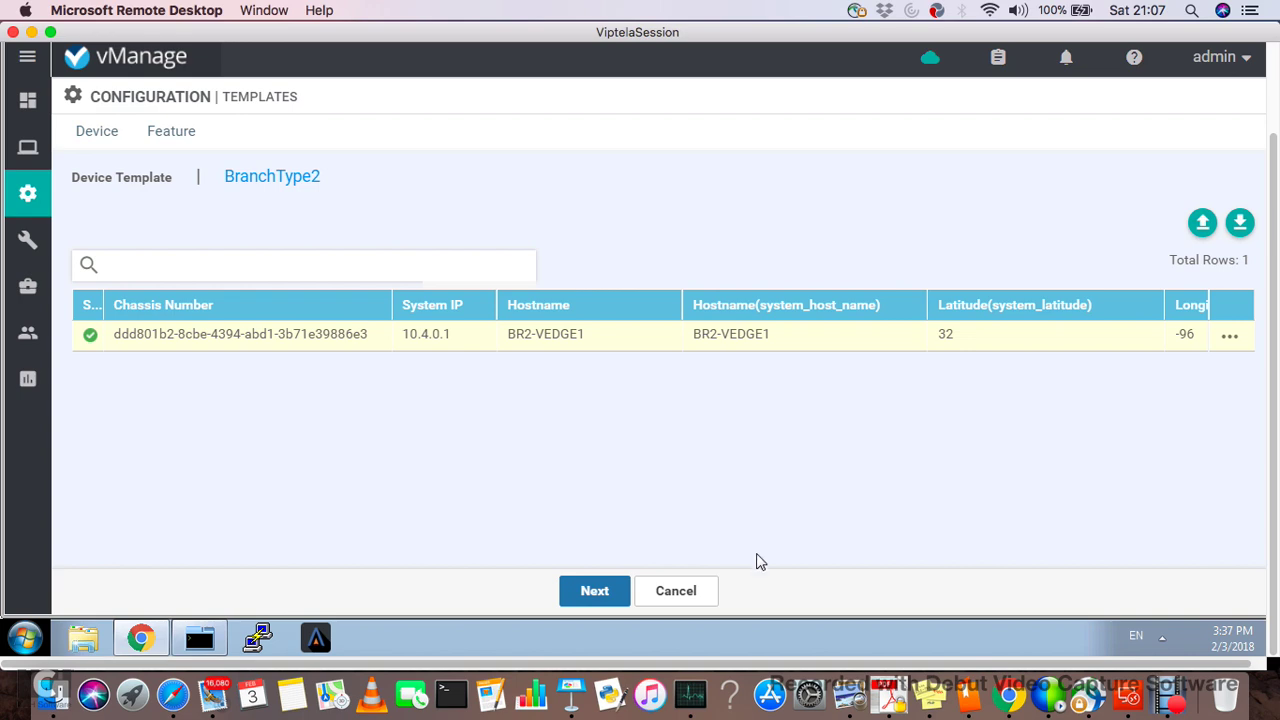
# Step: Preview BR2-VEDGE1's generated configuration and start pushing it to the device
pyautogui.click(575, 600)
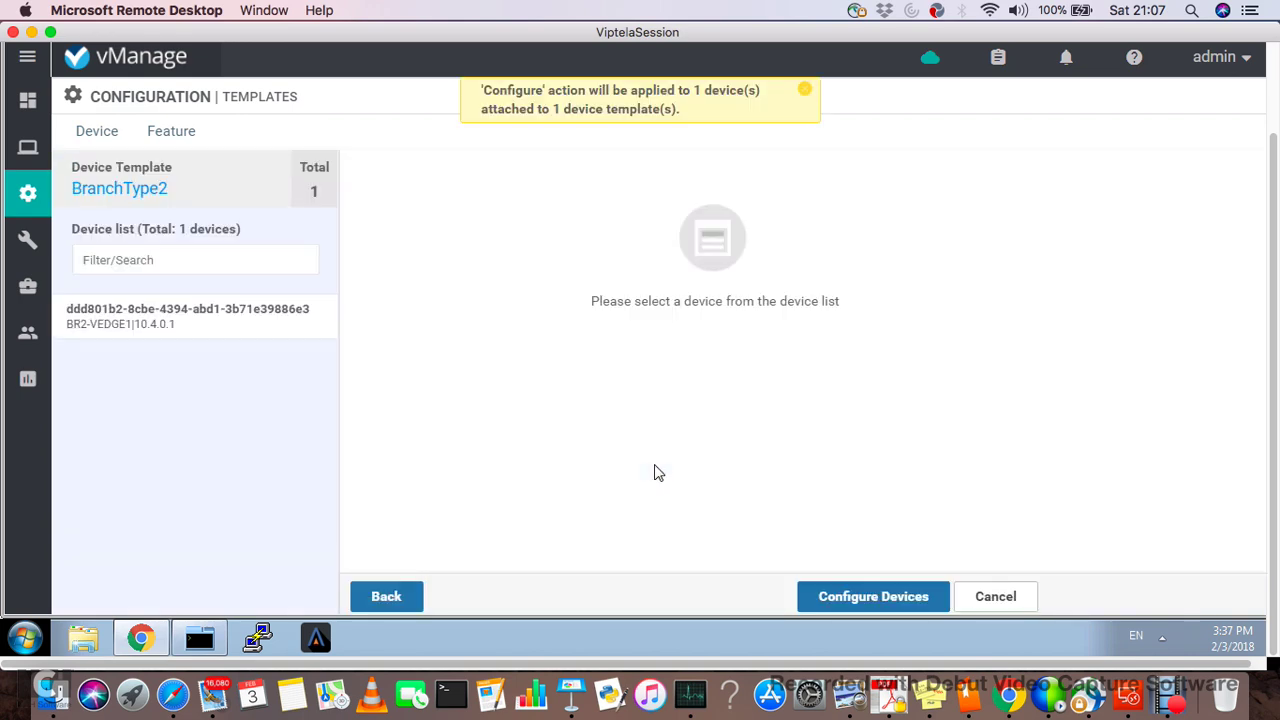
pyautogui.click(181, 322)
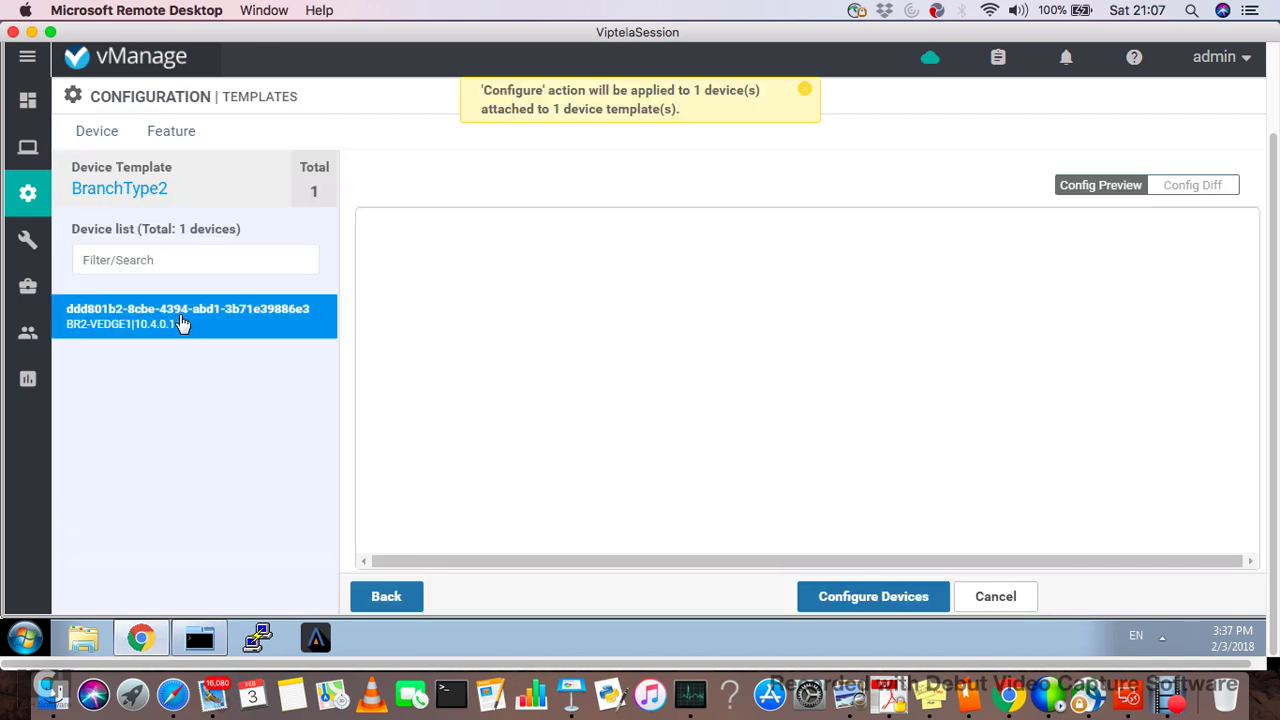
pyautogui.click(862, 597)
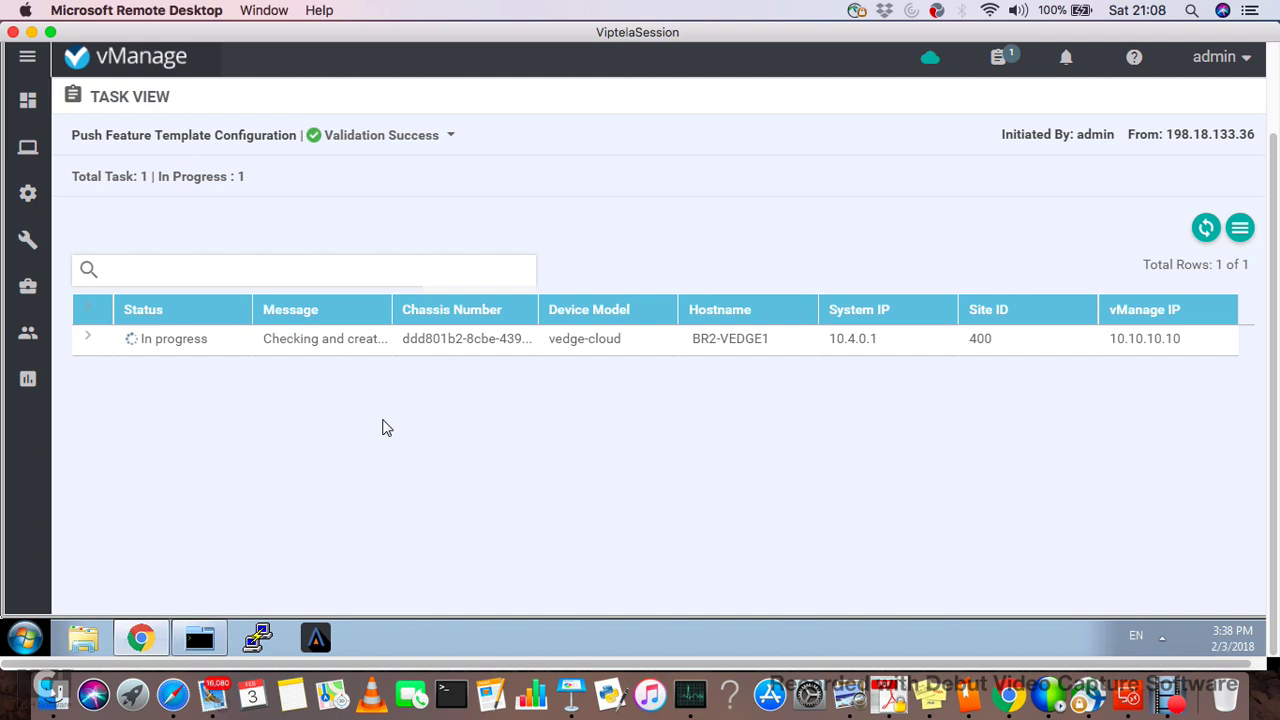
# Step: Check interface status three times on the vEdge terminal, then return to vManage's task view
pyautogui.click(199, 638)
pyautogui.write('show running-config')
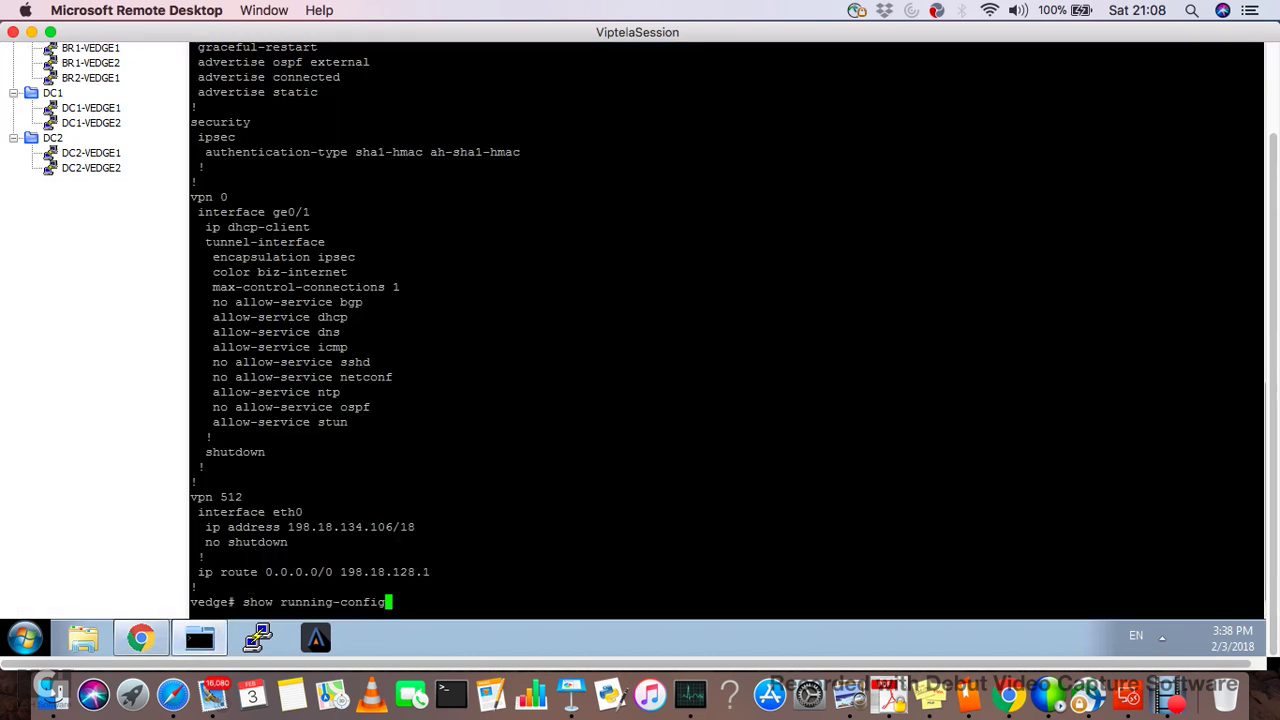
pyautogui.press('Up')
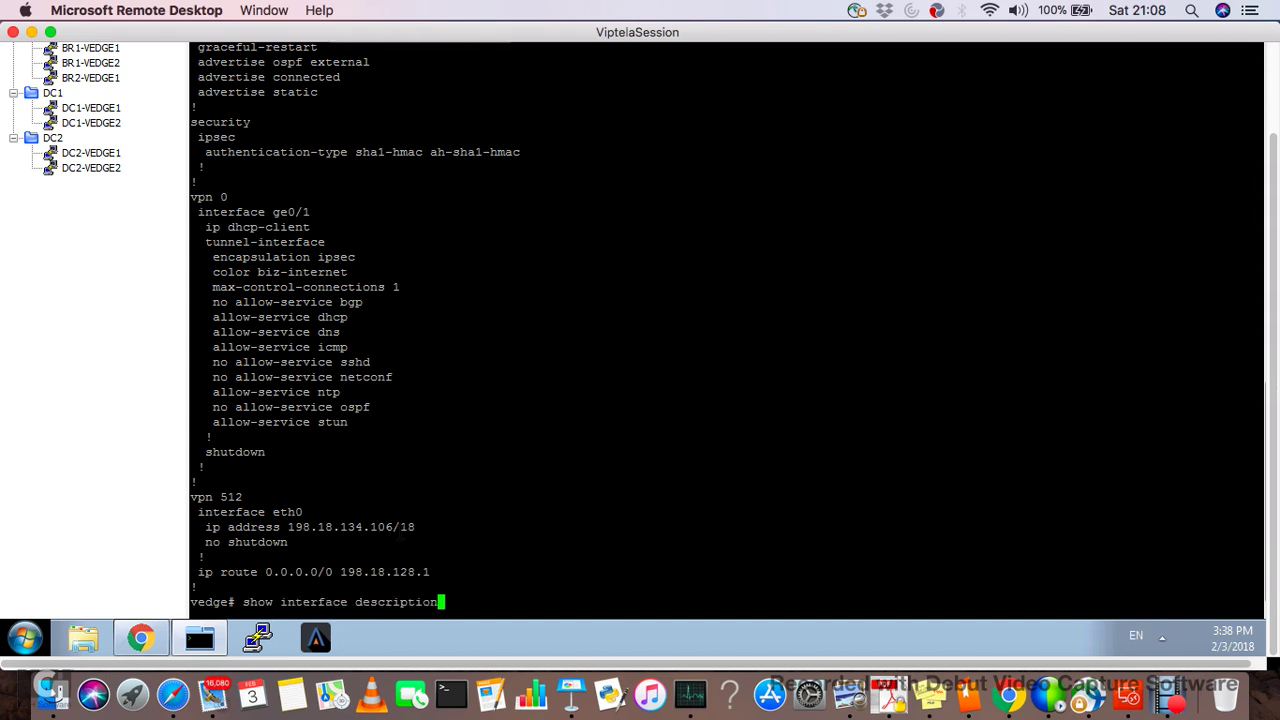
pyautogui.press('Return')
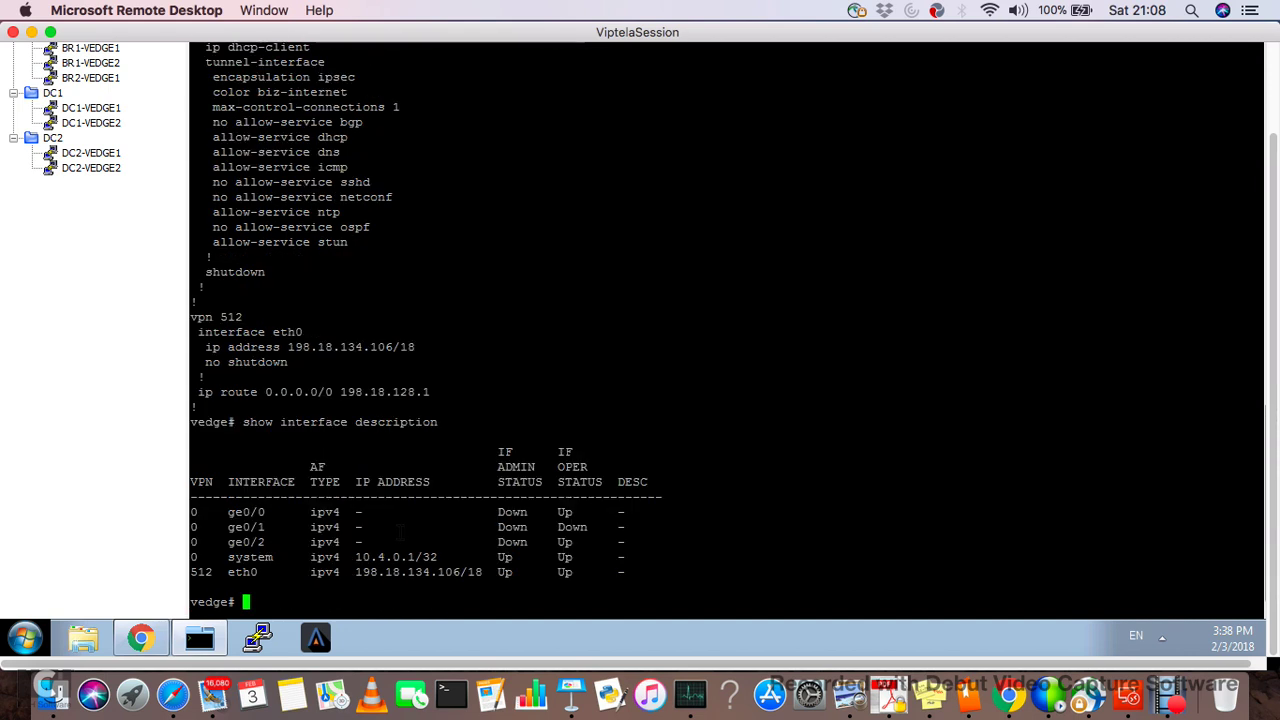
pyautogui.press('Up')
pyautogui.press('Return')
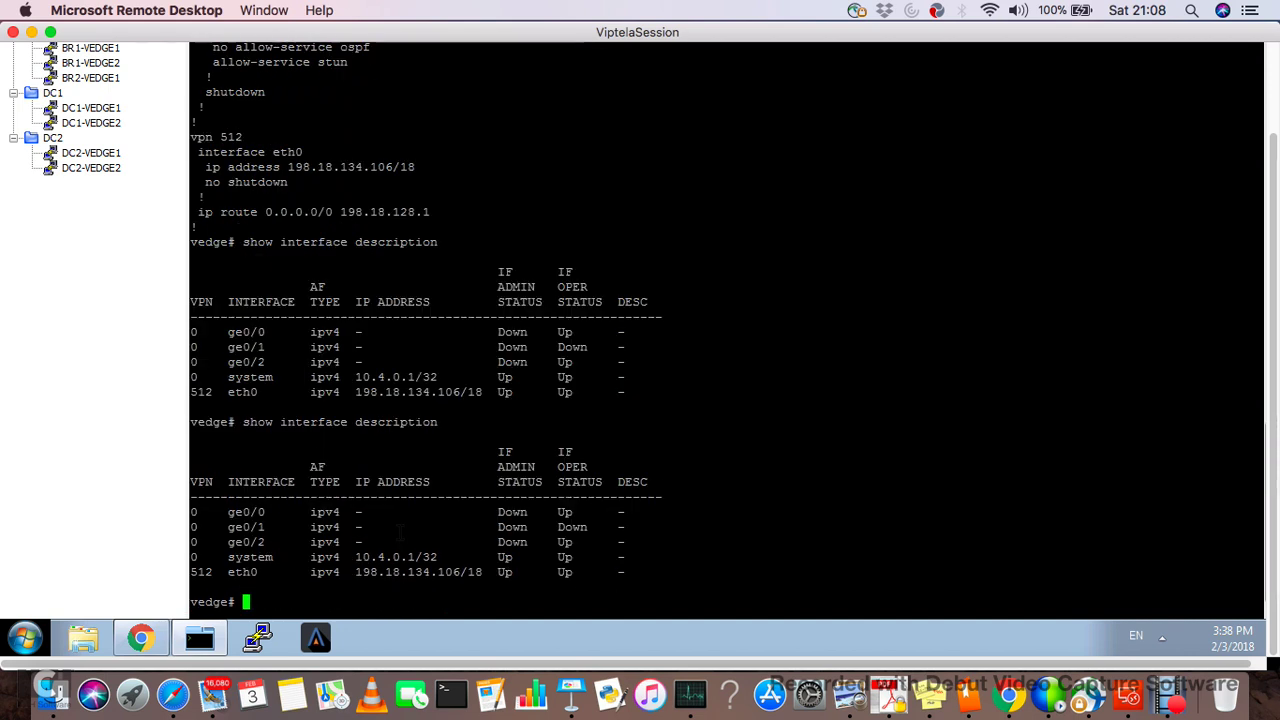
pyautogui.press('Up')
pyautogui.press('Return')
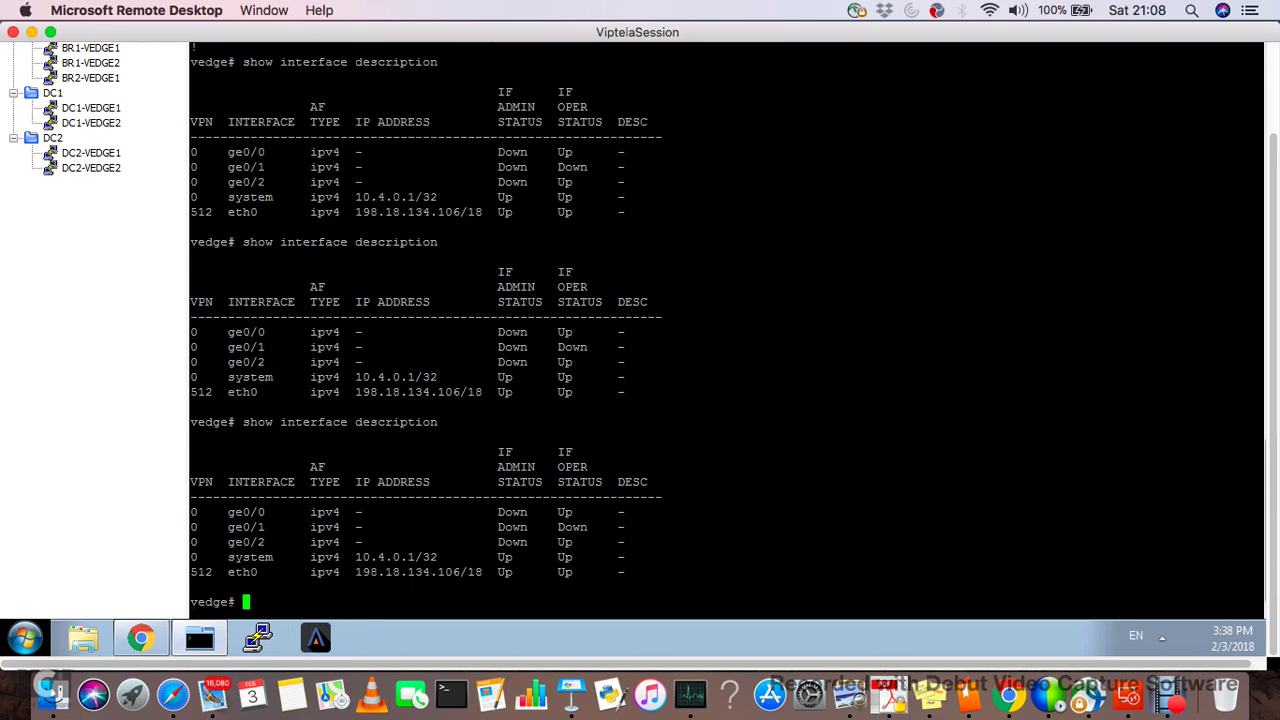
pyautogui.click(143, 632)
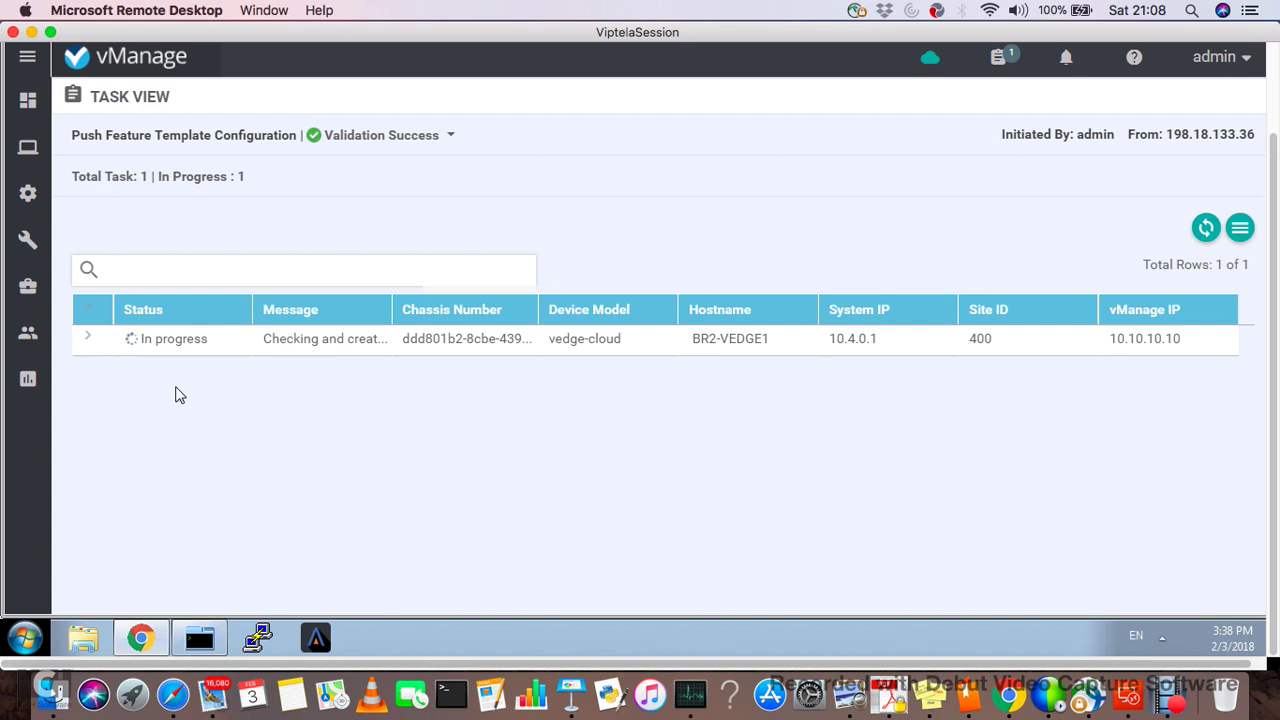
# Step: List the down vEdge on the dashboard, noting BR2-VEDGE1's empty BFD and OMP status
pyautogui.click(28, 100)
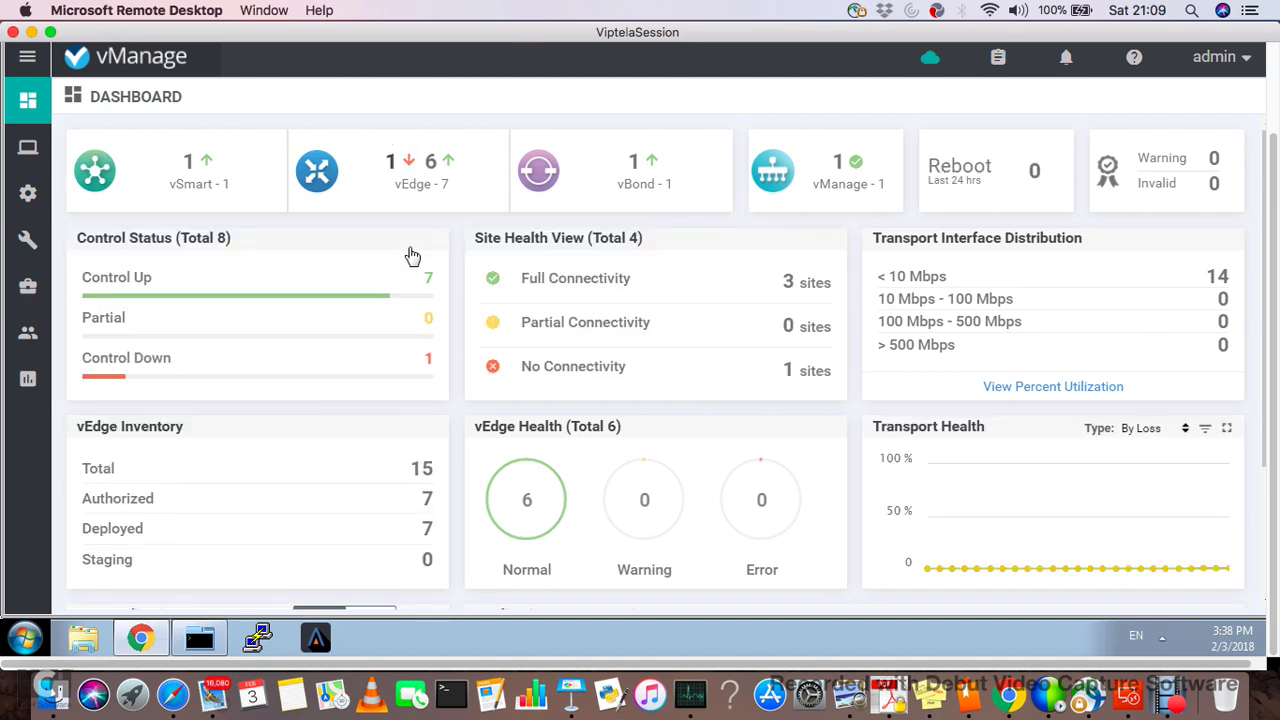
pyautogui.click(410, 256)
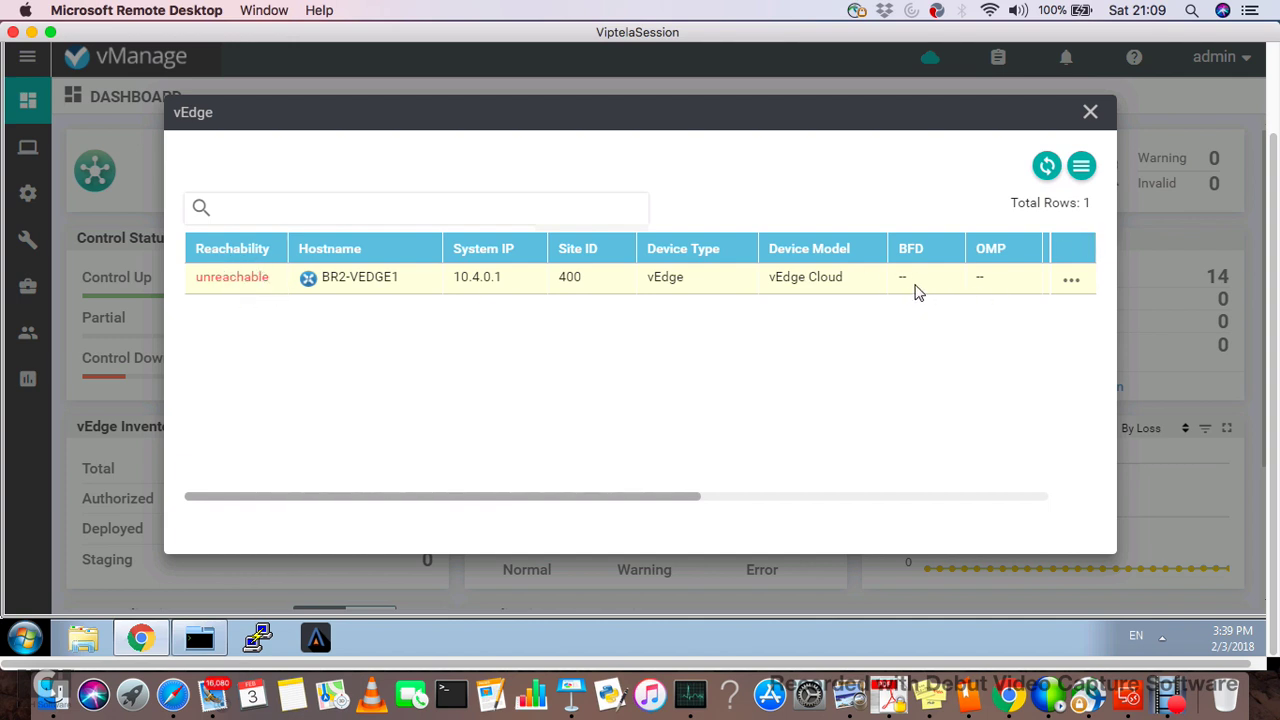
pyautogui.moveTo(925, 287); pyautogui.dragTo(901, 277)
pyautogui.moveTo(1017, 280); pyautogui.dragTo(954, 280)
pyautogui.click(1091, 114)
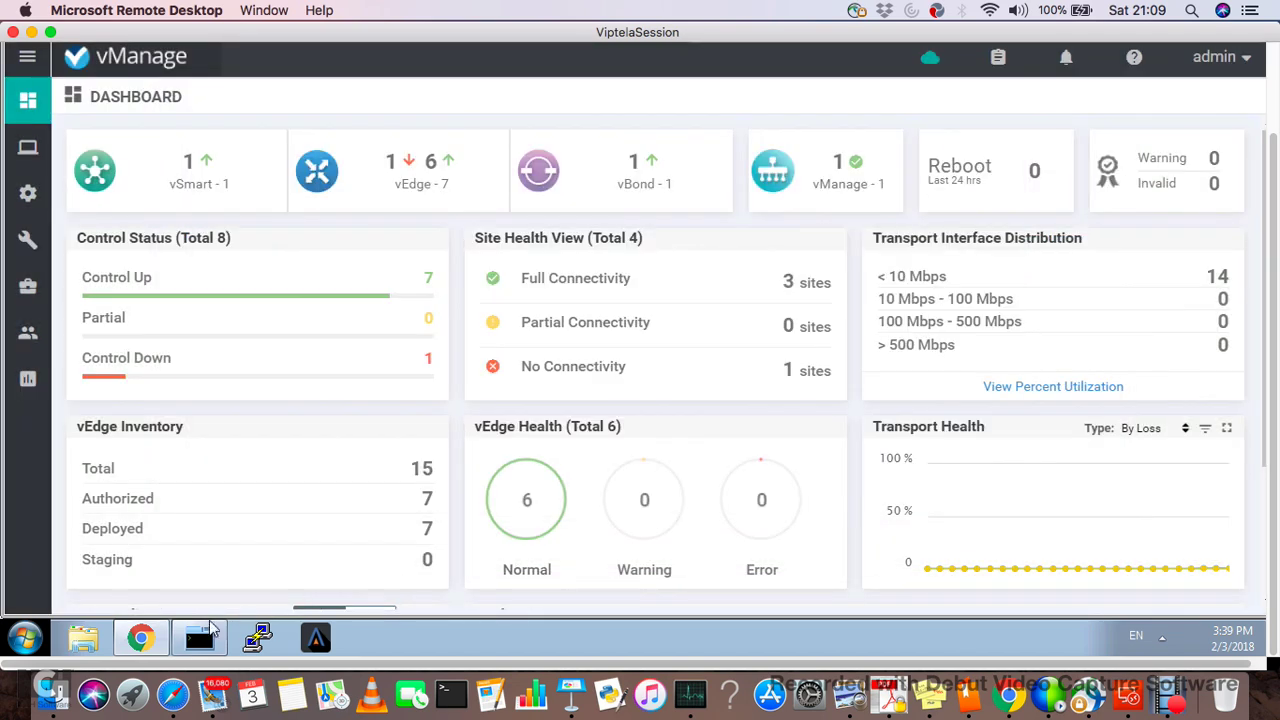
# Step: Enter configuration mode and the vpn 0 context on the vEdge, then leave with end
pyautogui.click(199, 638)
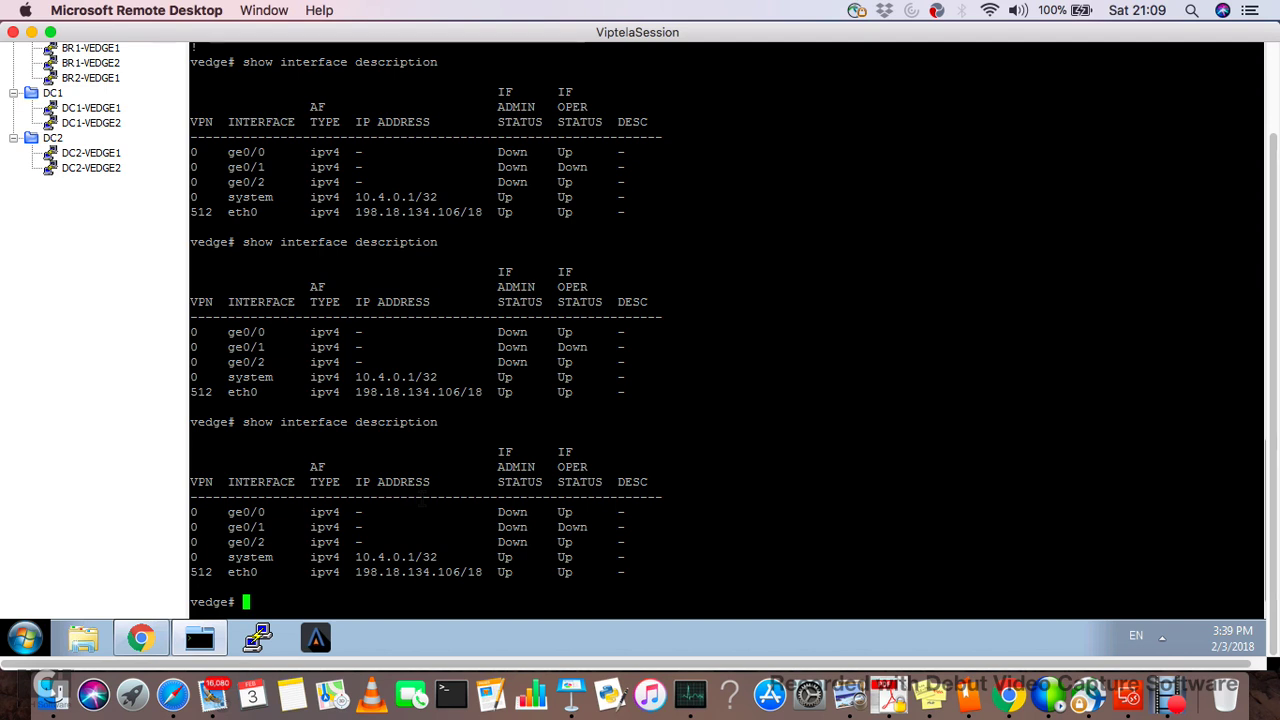
pyautogui.write('onfig t')
pyautogui.press('Return')
pyautogui.write('vpn 0')
pyautogui.press('Return')
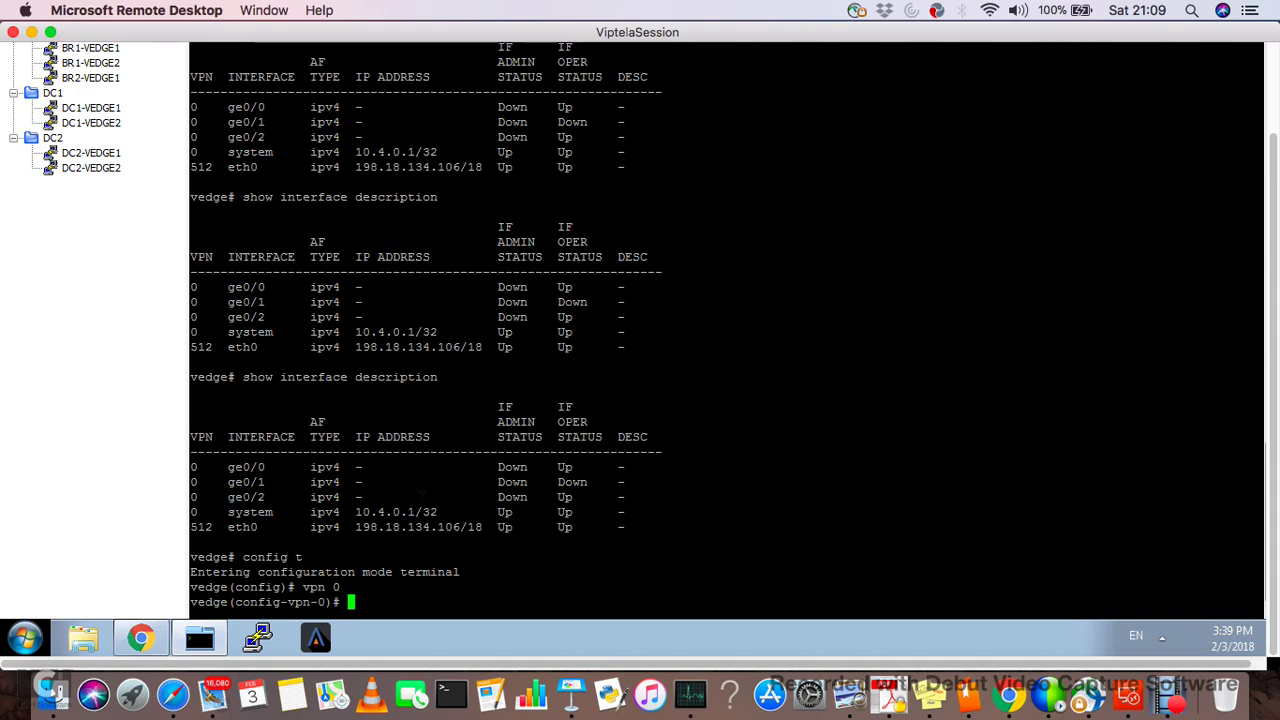
pyautogui.write('show ru')
pyautogui.press('Return')
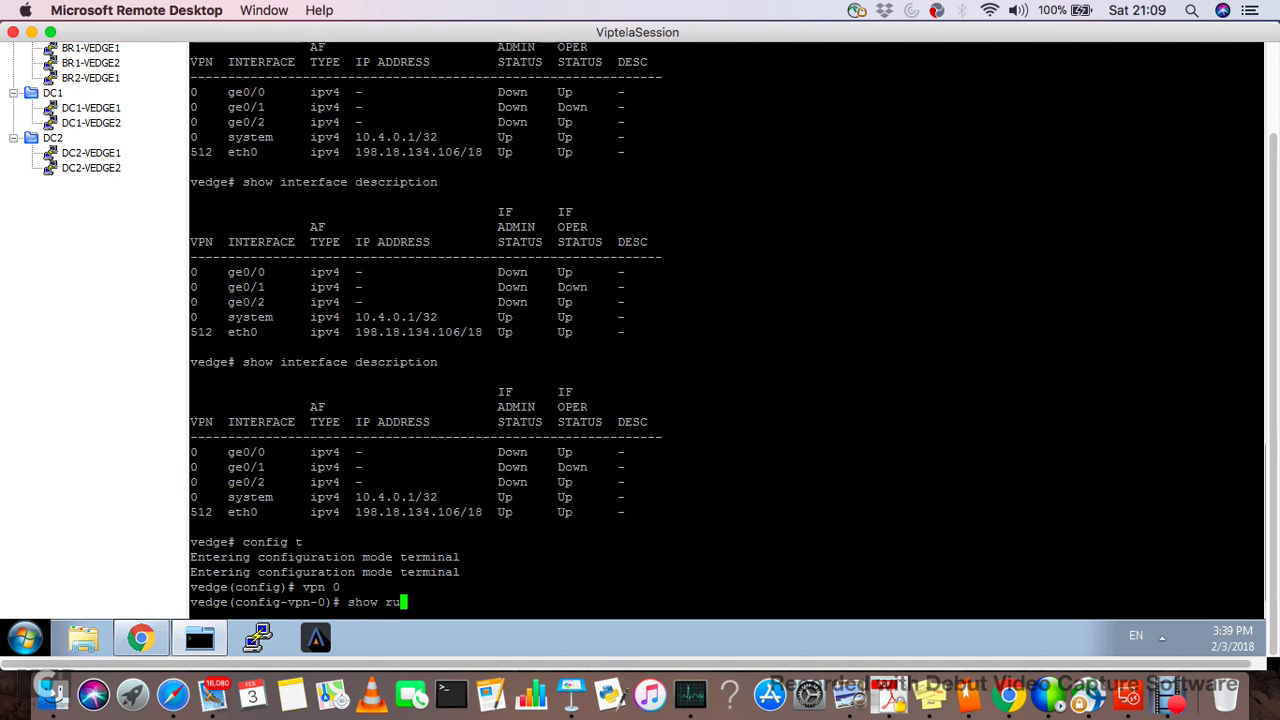
pyautogui.write('end')
pyautogui.press('Return')
# Step: Page through the running-config to the end and mark the interface ge0/1 line
pyautogui.write('show ru')
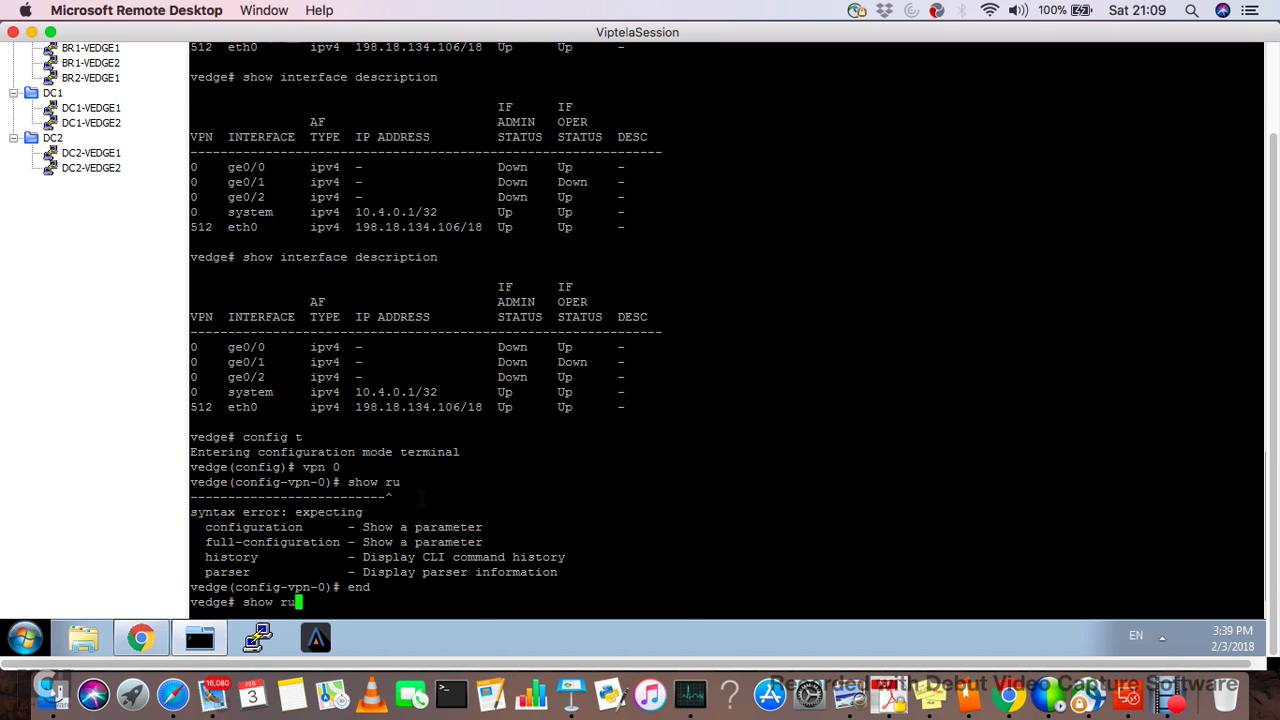
pyautogui.press('Return')
pyautogui.press('space')
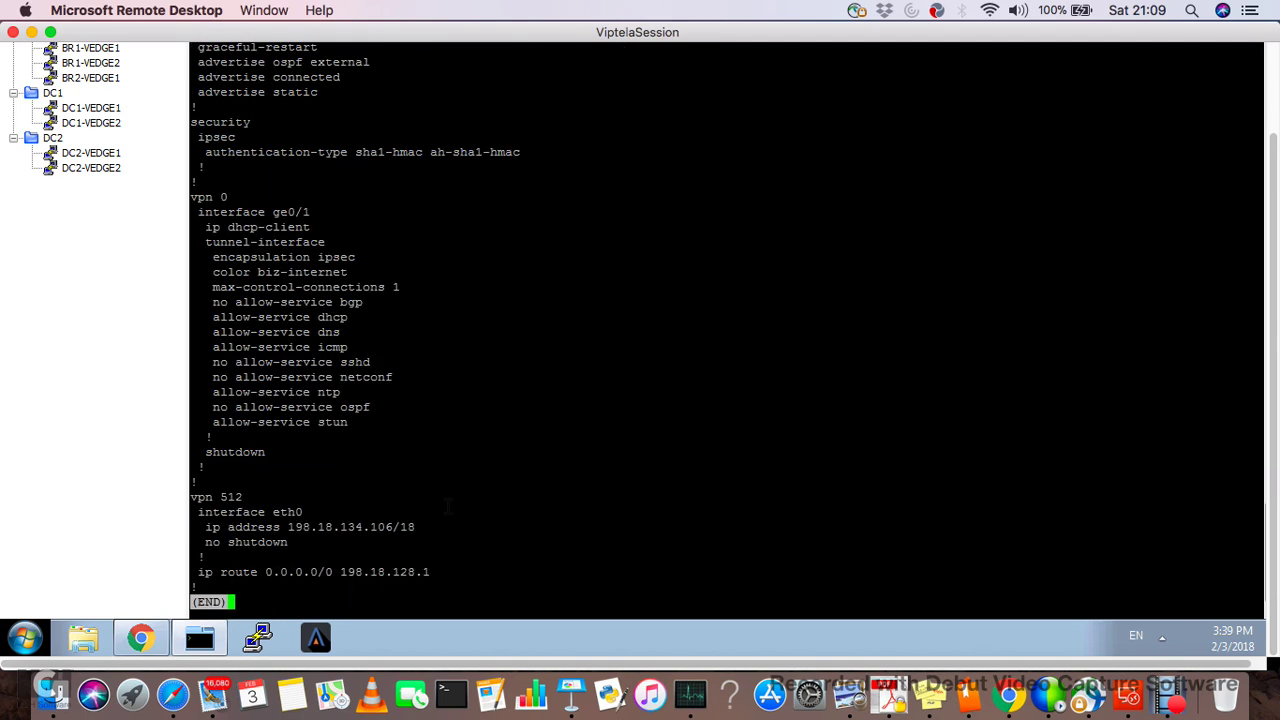
pyautogui.moveTo(193, 212); pyautogui.dragTo(310, 212)
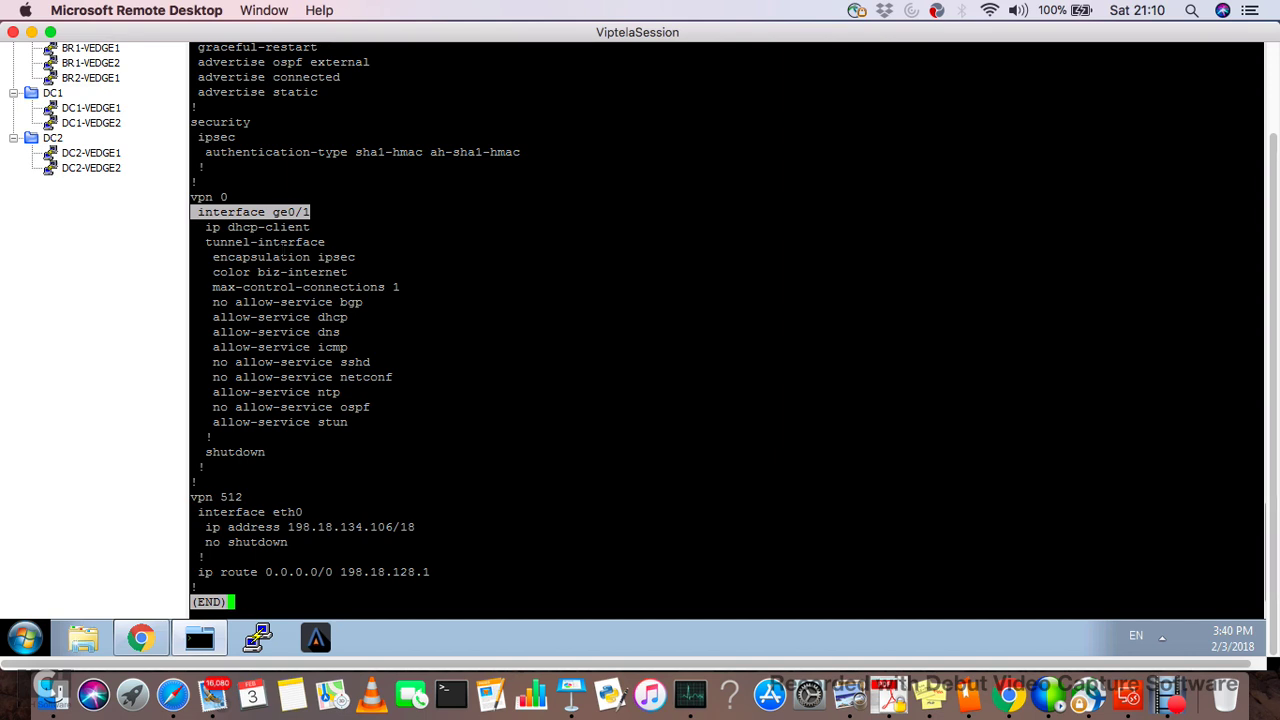
# Step: Apply no shut to interface ge0/1 under vpn 0
pyautogui.write('q')
pyautogui.write('config t')
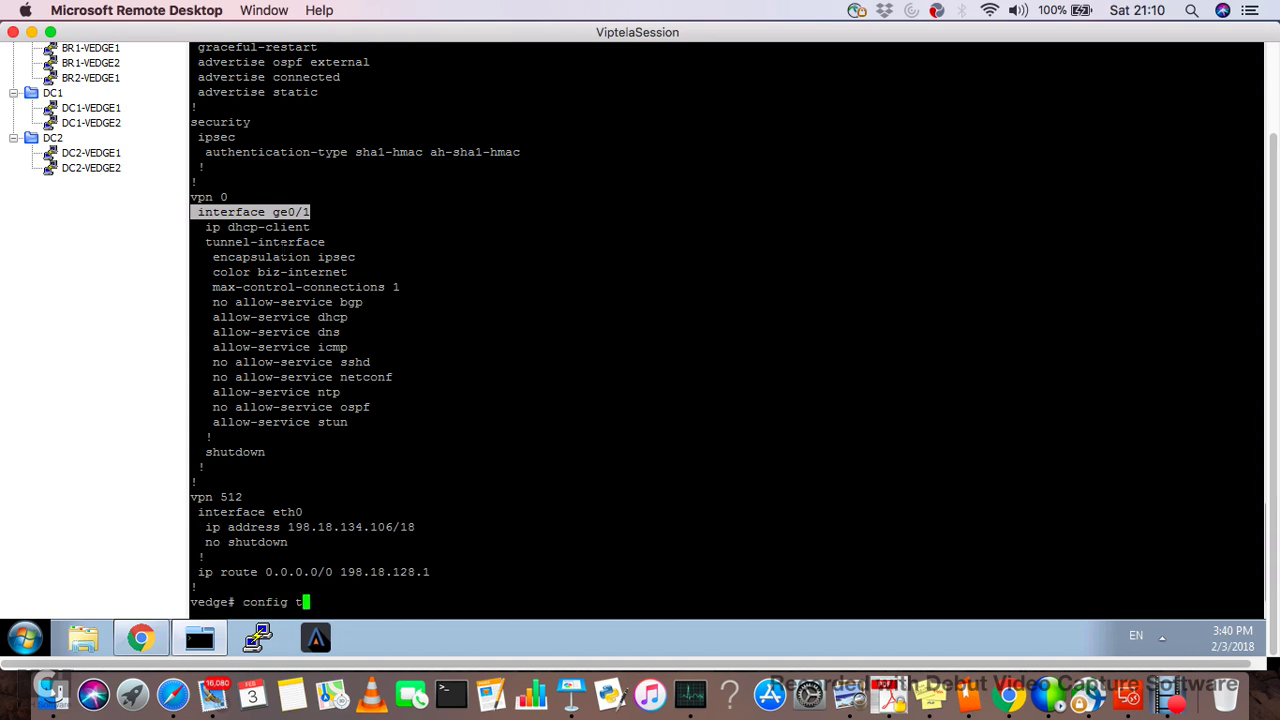
pyautogui.press('Return')
pyautogui.write('vpn 0')
pyautogui.press('Return')
pyautogui.write('i')
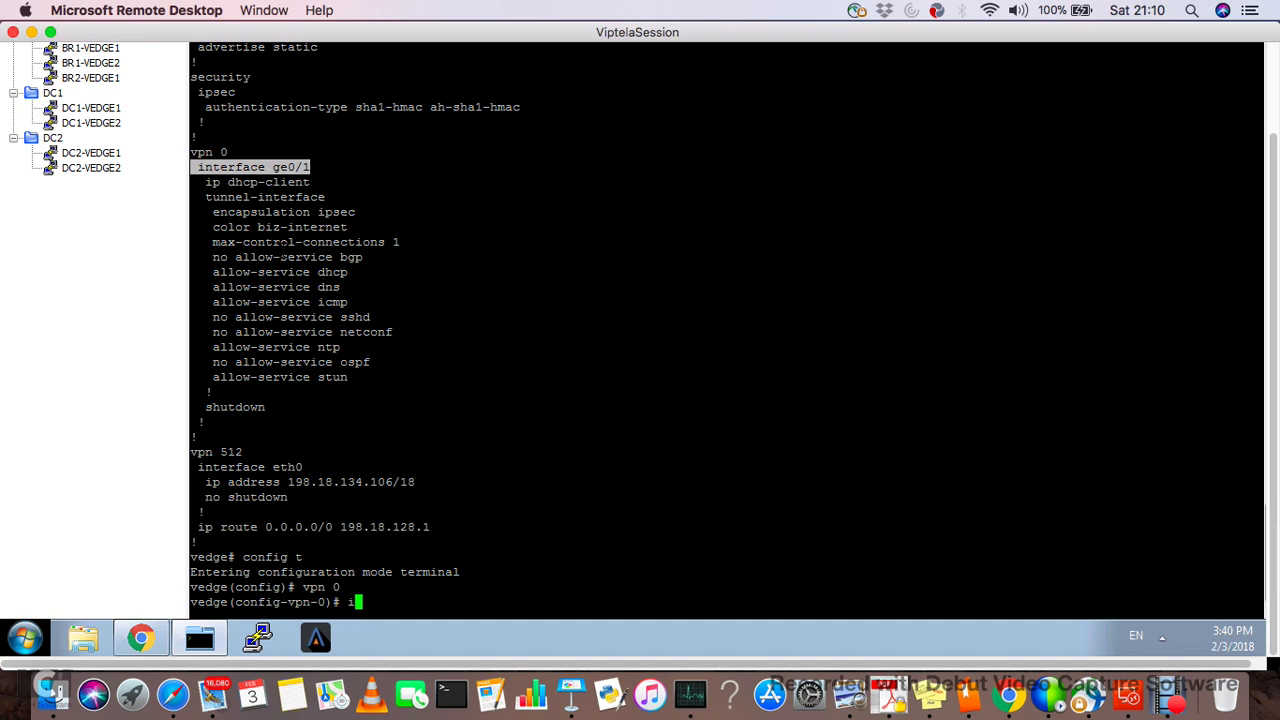
pyautogui.write('nt ge0/1')
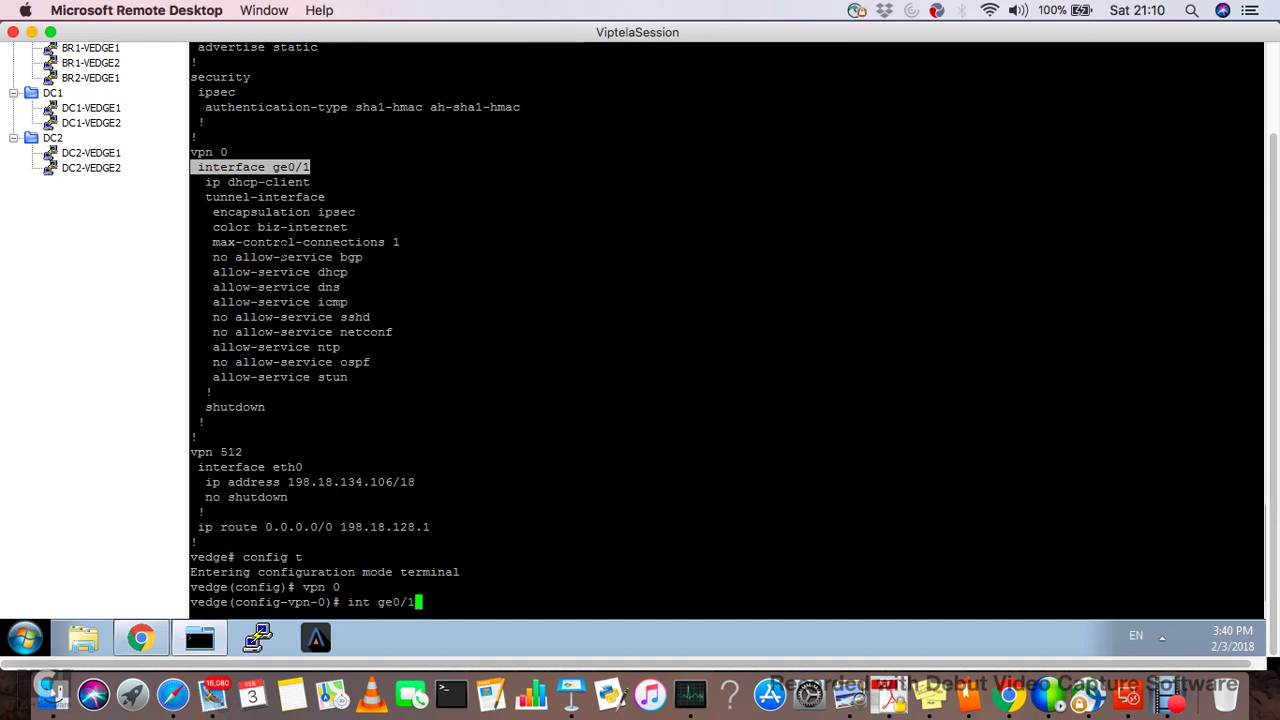
pyautogui.press('Return')
pyautogui.write('no shut')
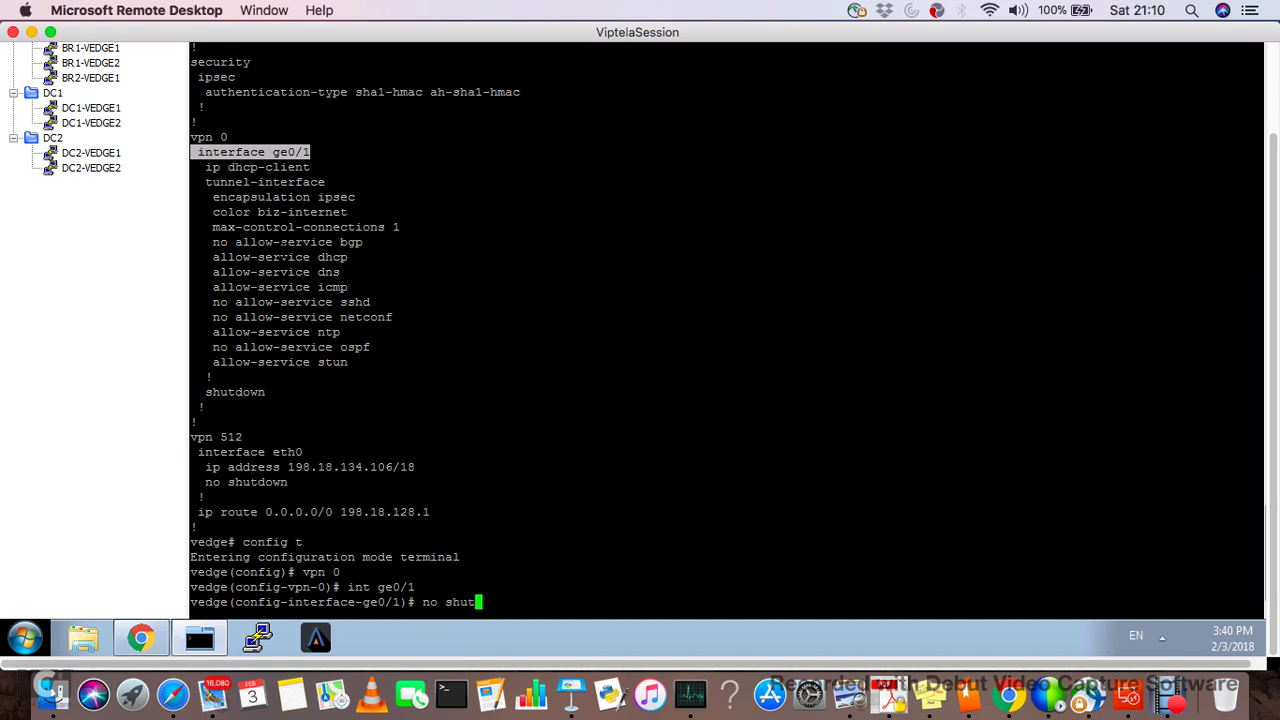
pyautogui.press('Return')
# Step: Leave configuration mode and commit the ge0/1 change, confirming with yes
pyautogui.write('end')
pyautogui.press('Return')
pyautogui.write('committed changes found, commit them? [yes/no/CANCEL] commit')
pyautogui.press('Return')
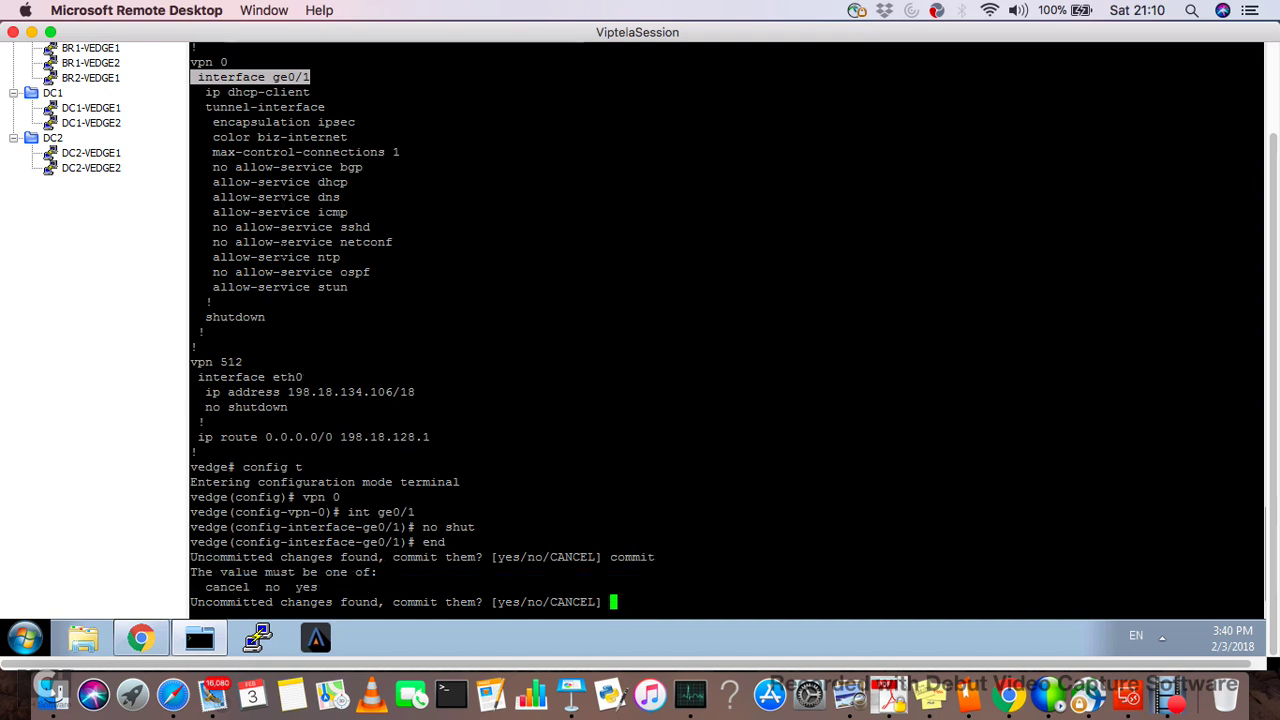
pyautogui.write('yes')
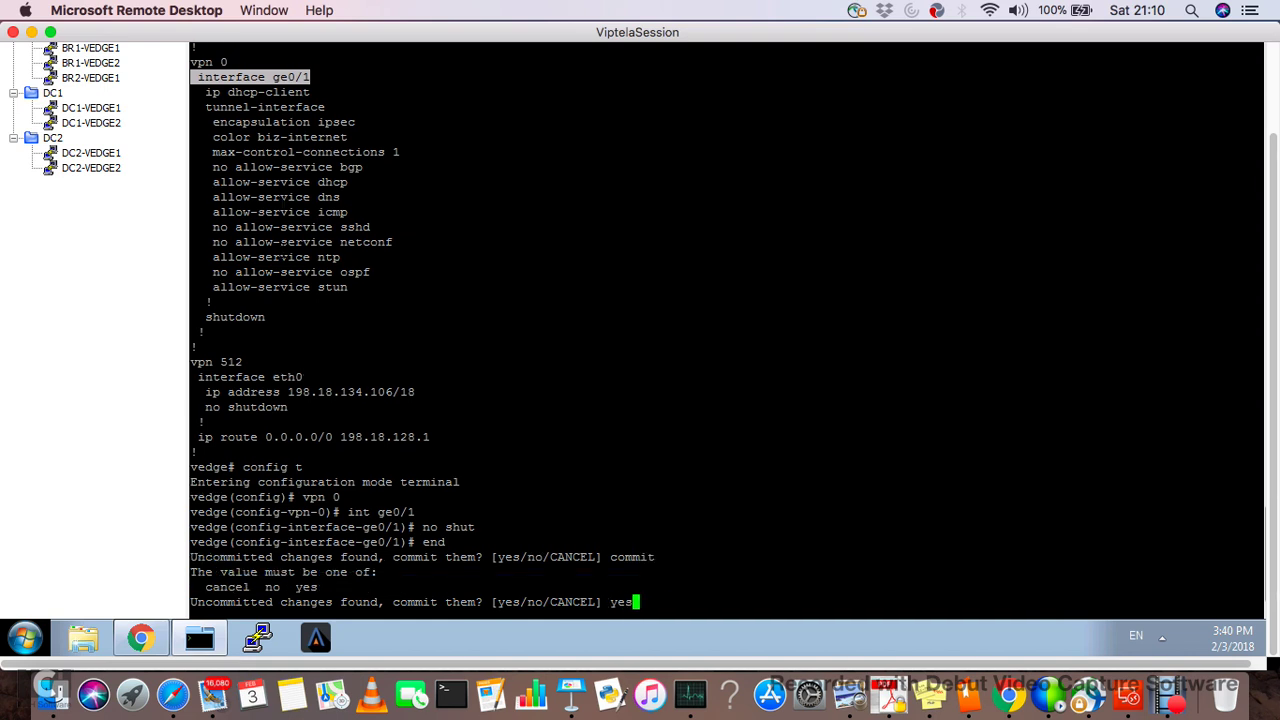
pyautogui.press('Return')
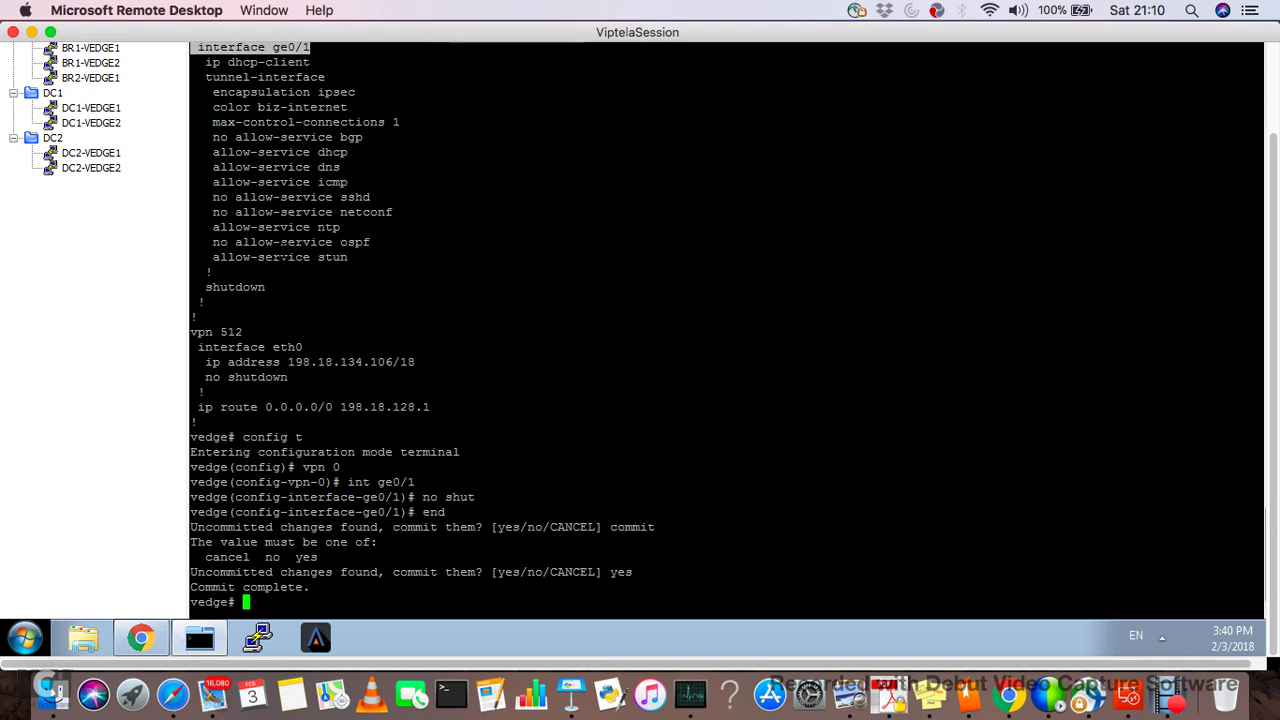
pyautogui.write('show interface description')
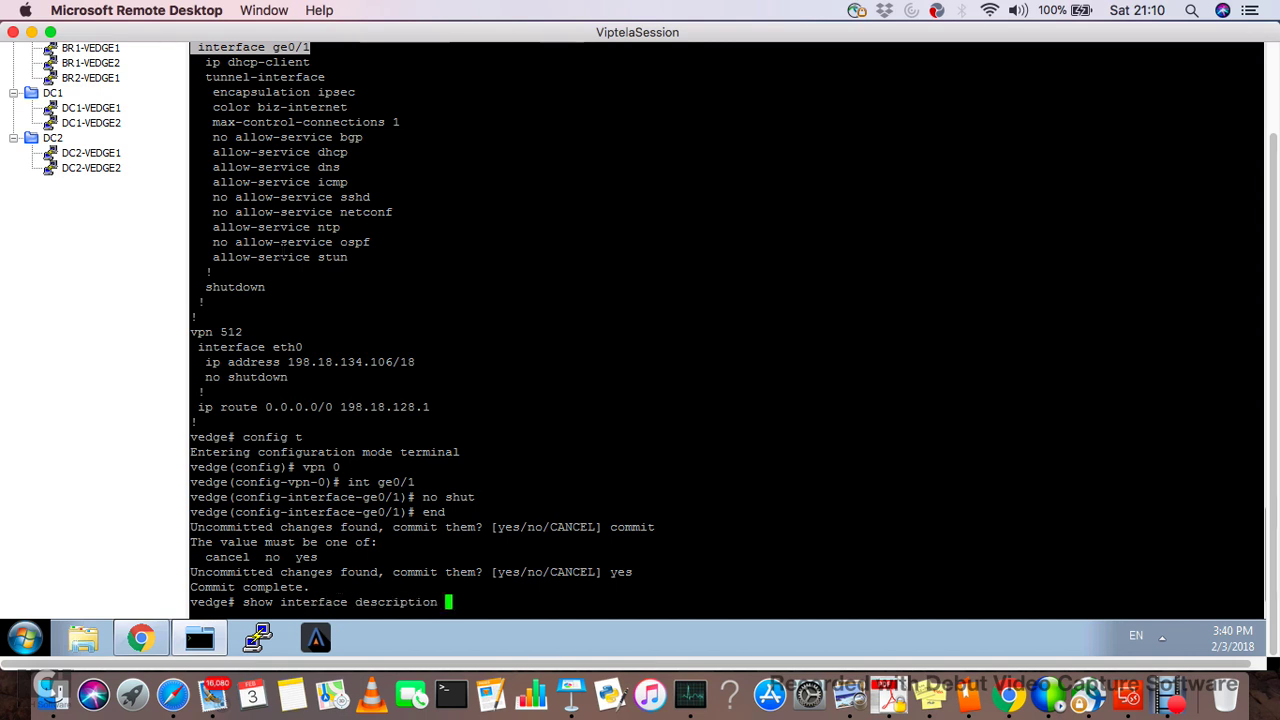
# Step: Run show interface description three times, marking the ge0/1 row and address
pyautogui.press('Return')
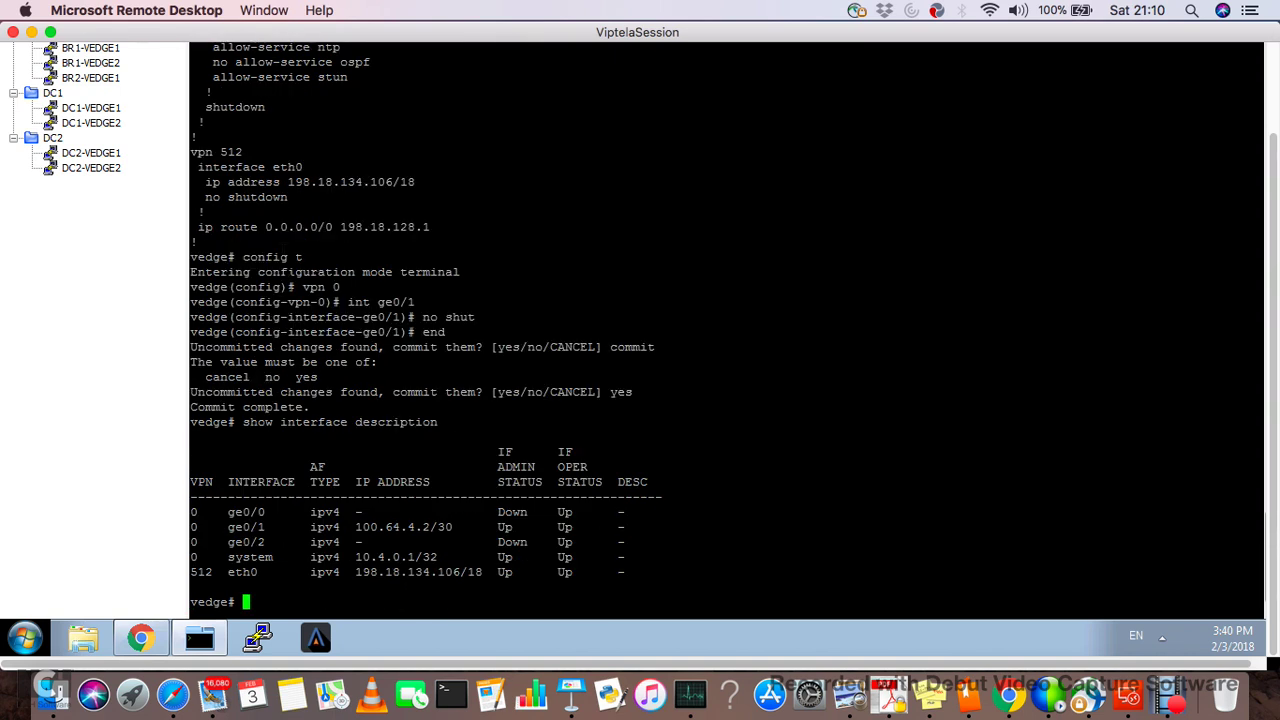
pyautogui.moveTo(455, 527); pyautogui.dragTo(210, 527)
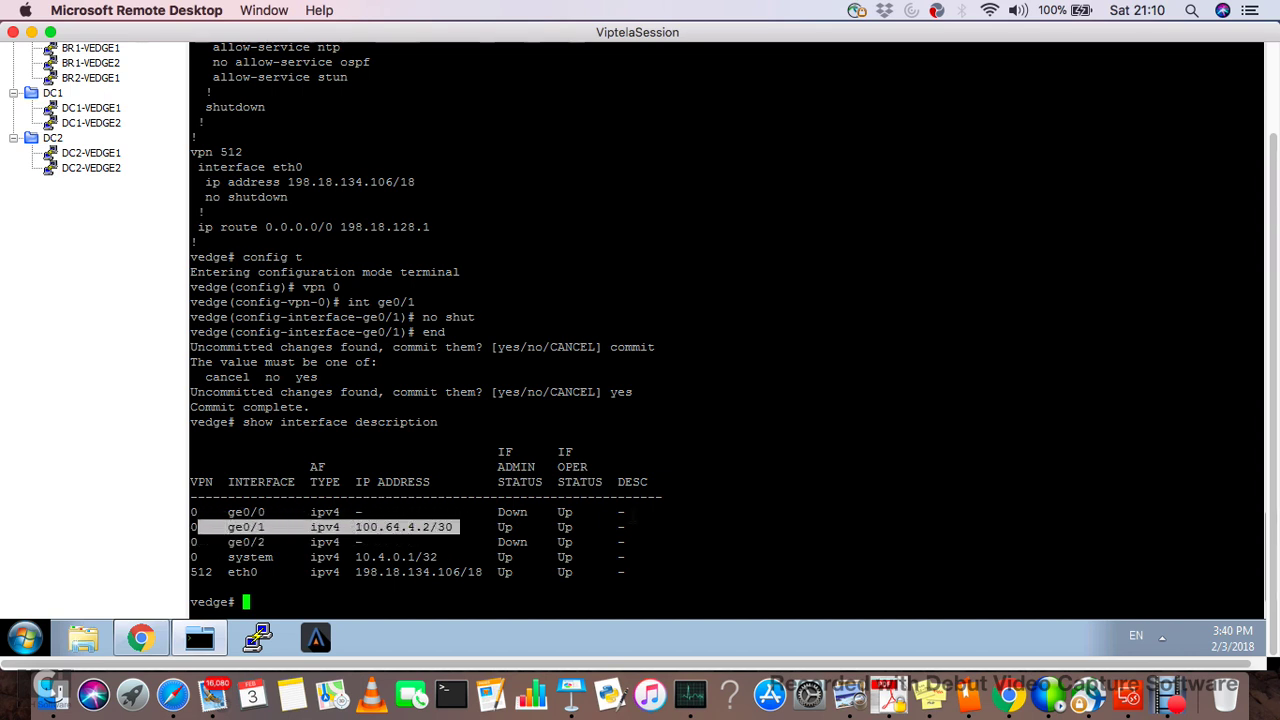
pyautogui.press('Up')
pyautogui.press('Return')
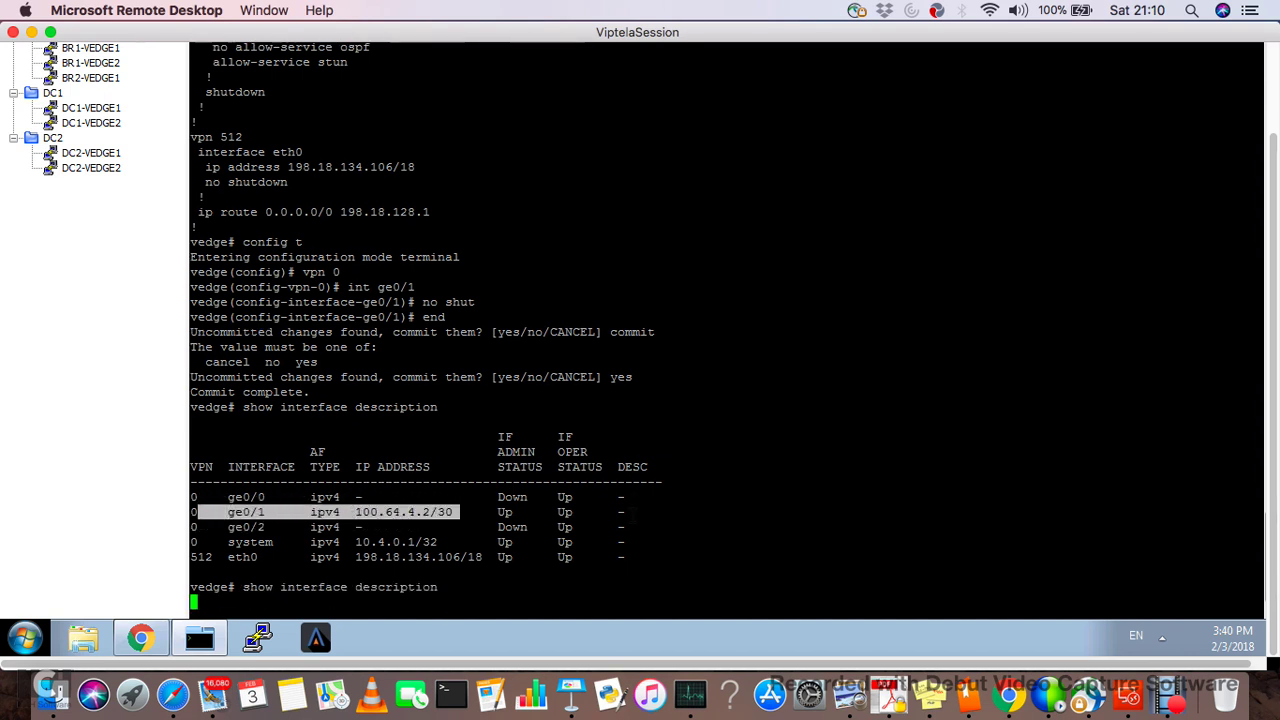
pyautogui.press('Up')
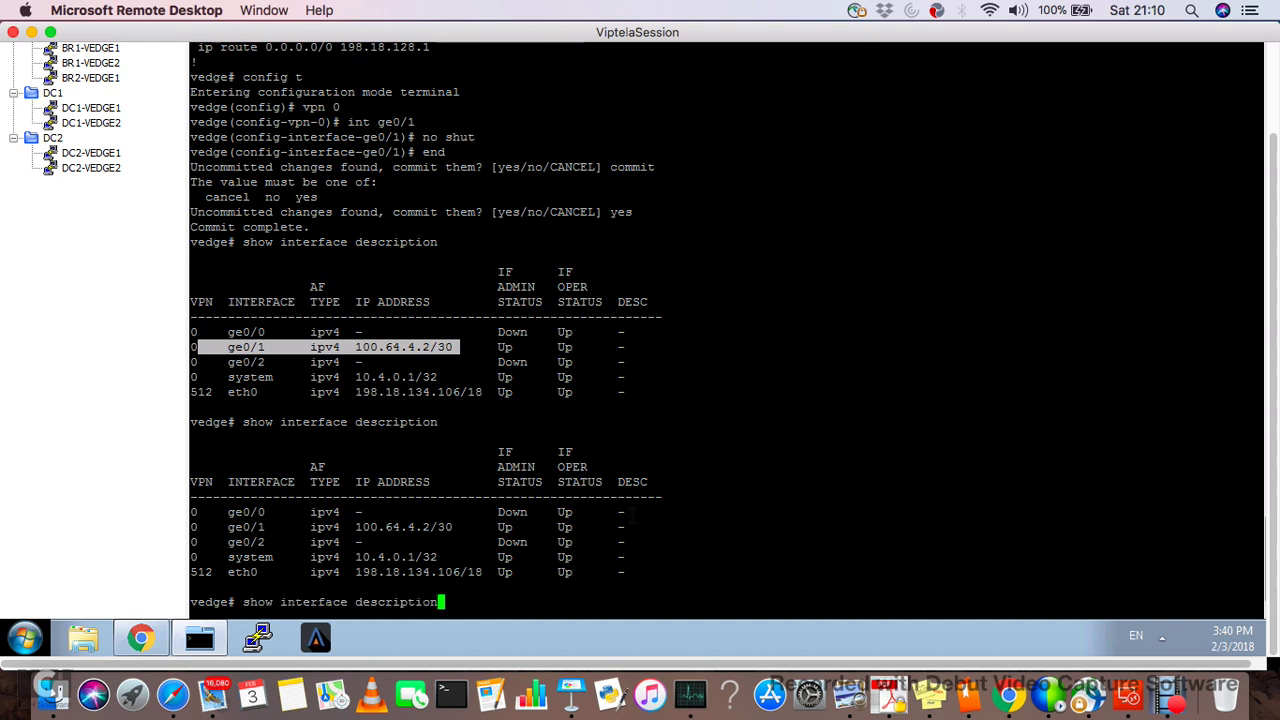
pyautogui.press('Return')
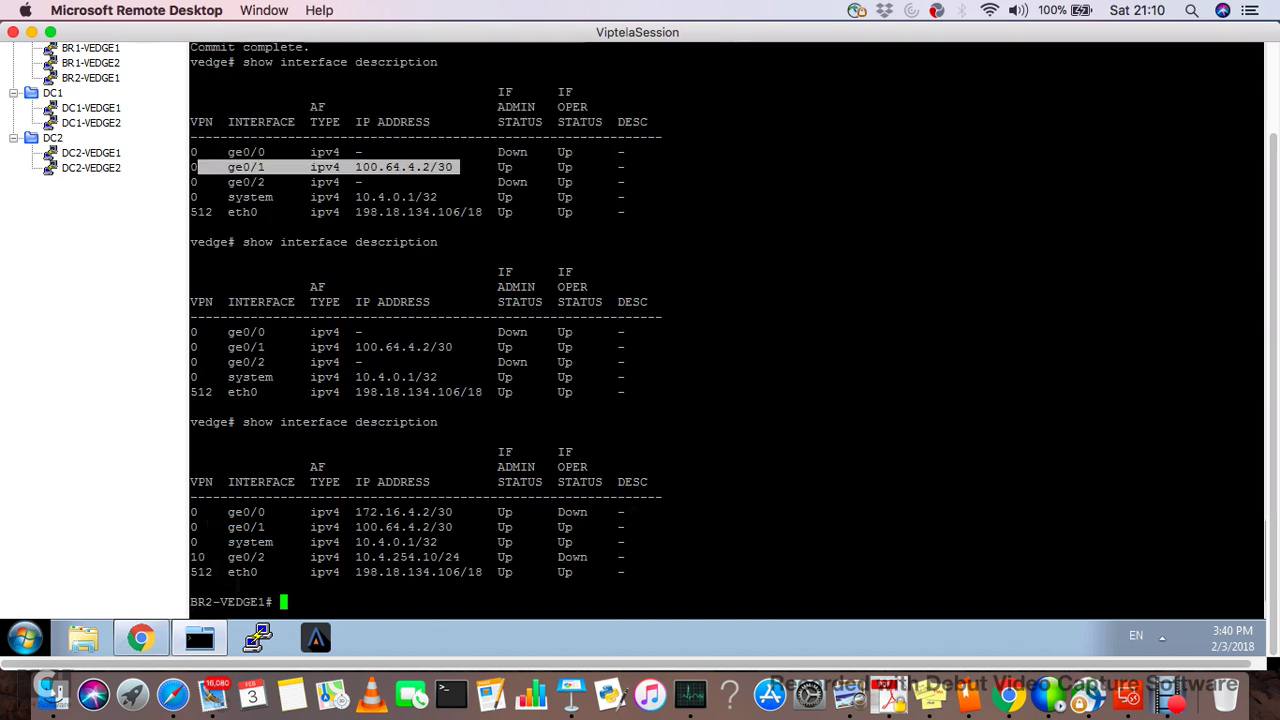
# Step: Mark the new BR2-VEDGE1 hostname and ge0/1 row, then recheck interface status
pyautogui.moveTo(272, 601); pyautogui.dragTo(190, 601)
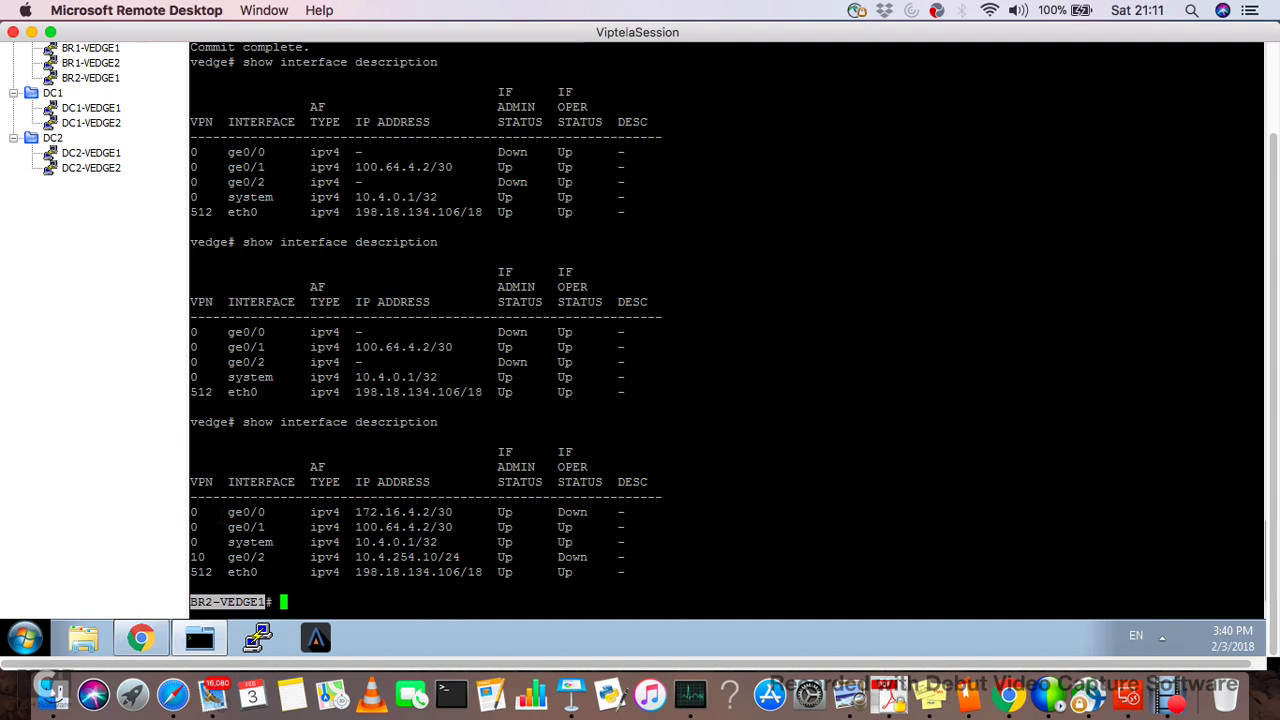
pyautogui.moveTo(228, 527); pyautogui.dragTo(180, 500)
pyautogui.click(318, 547)
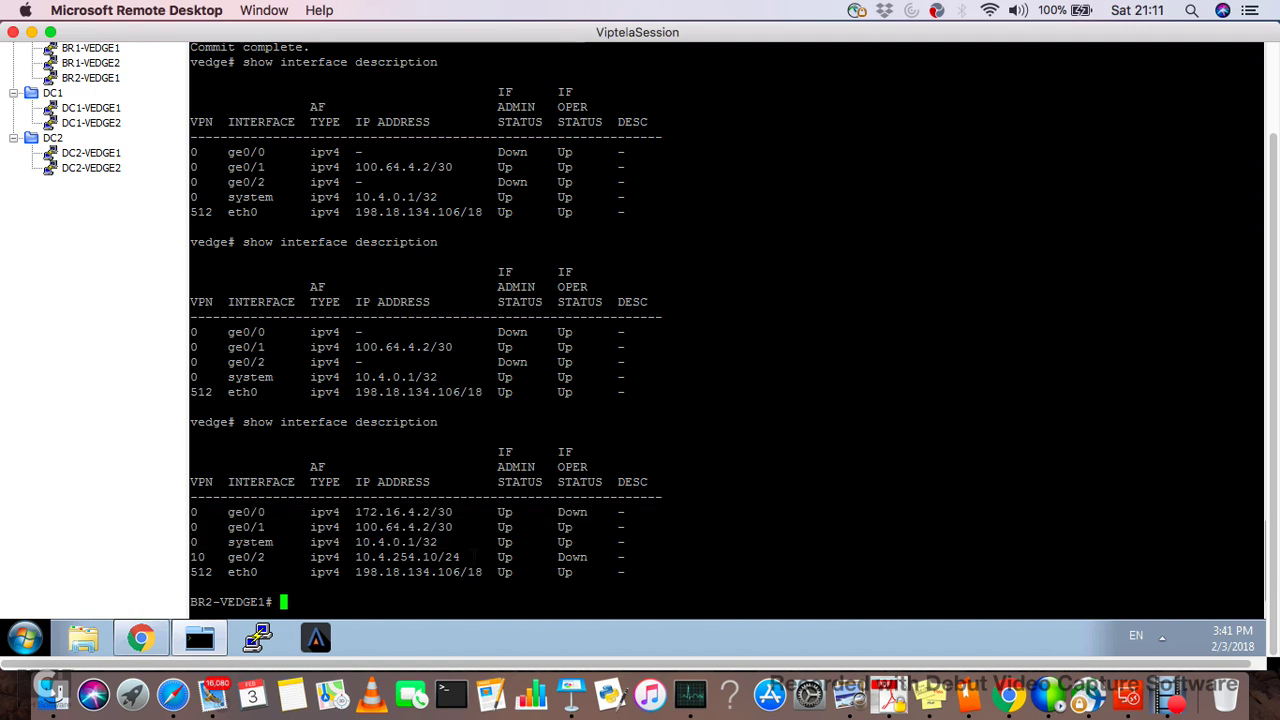
pyautogui.press('Up')
pyautogui.press('Return')
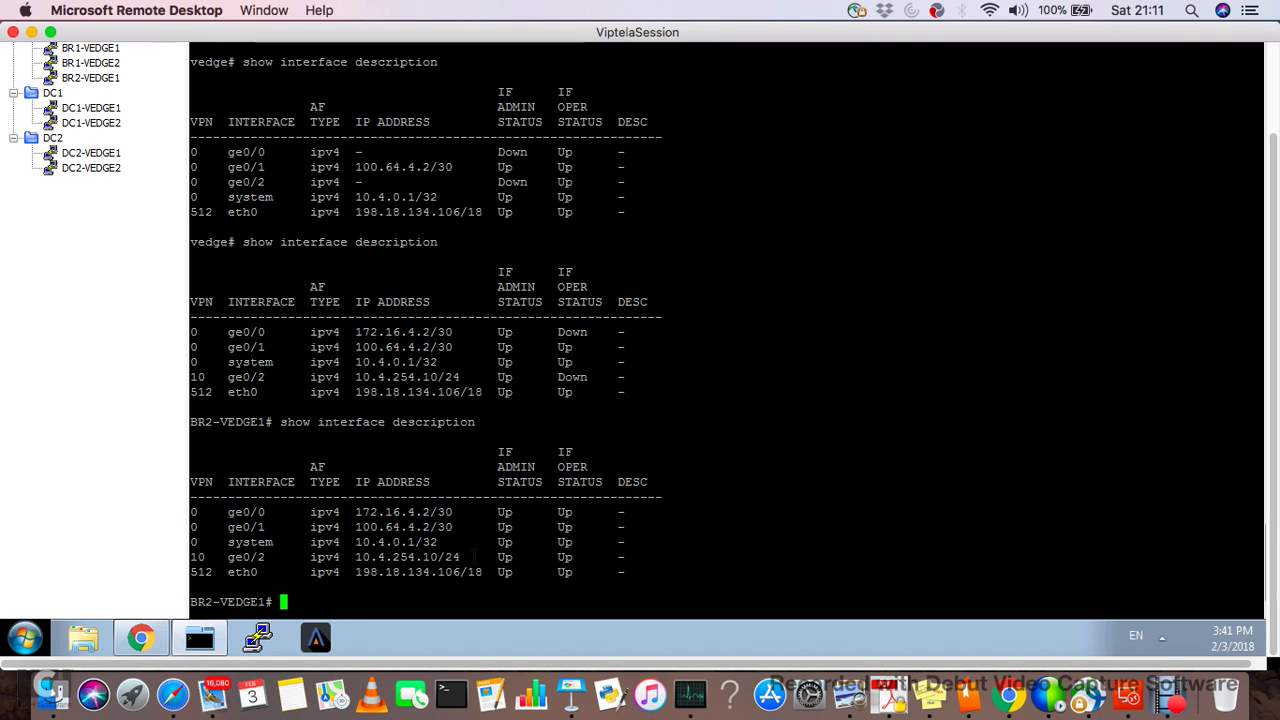
# Step: List the control connections and highlight the first vSmart peer's dtls protocol and internet color
pyautogui.write('show c')
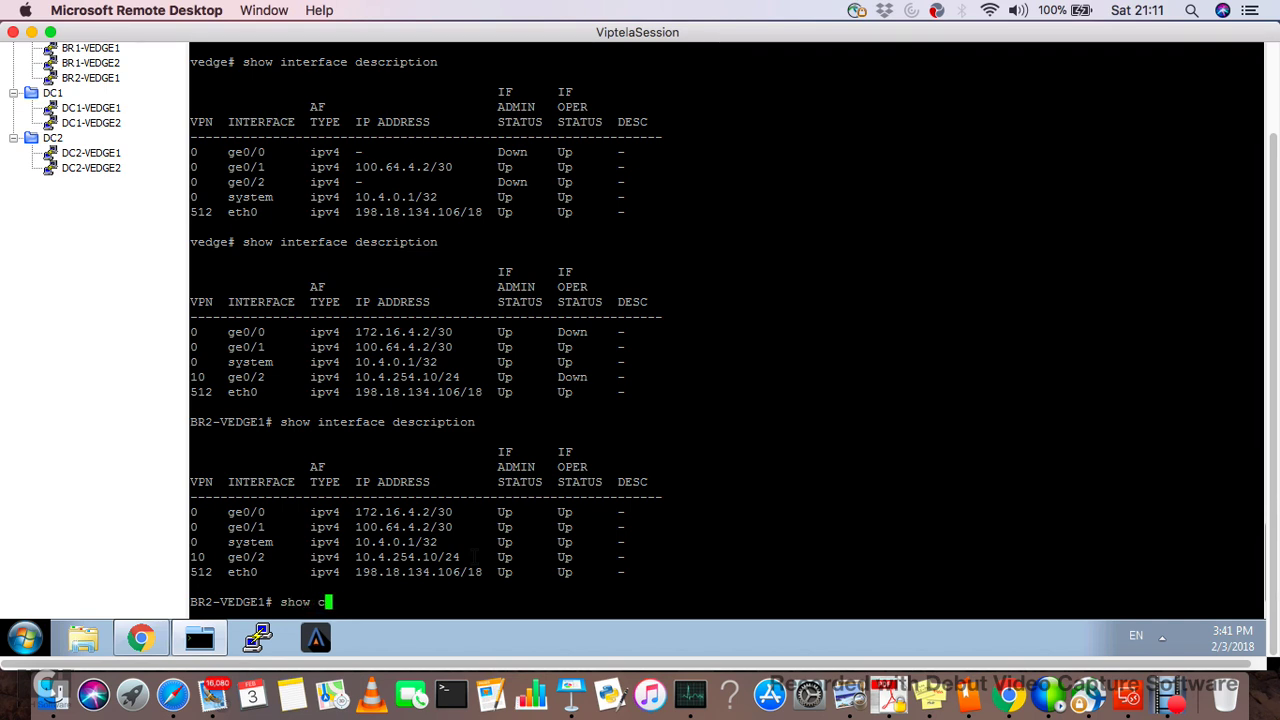
pyautogui.write('ontrol connections')
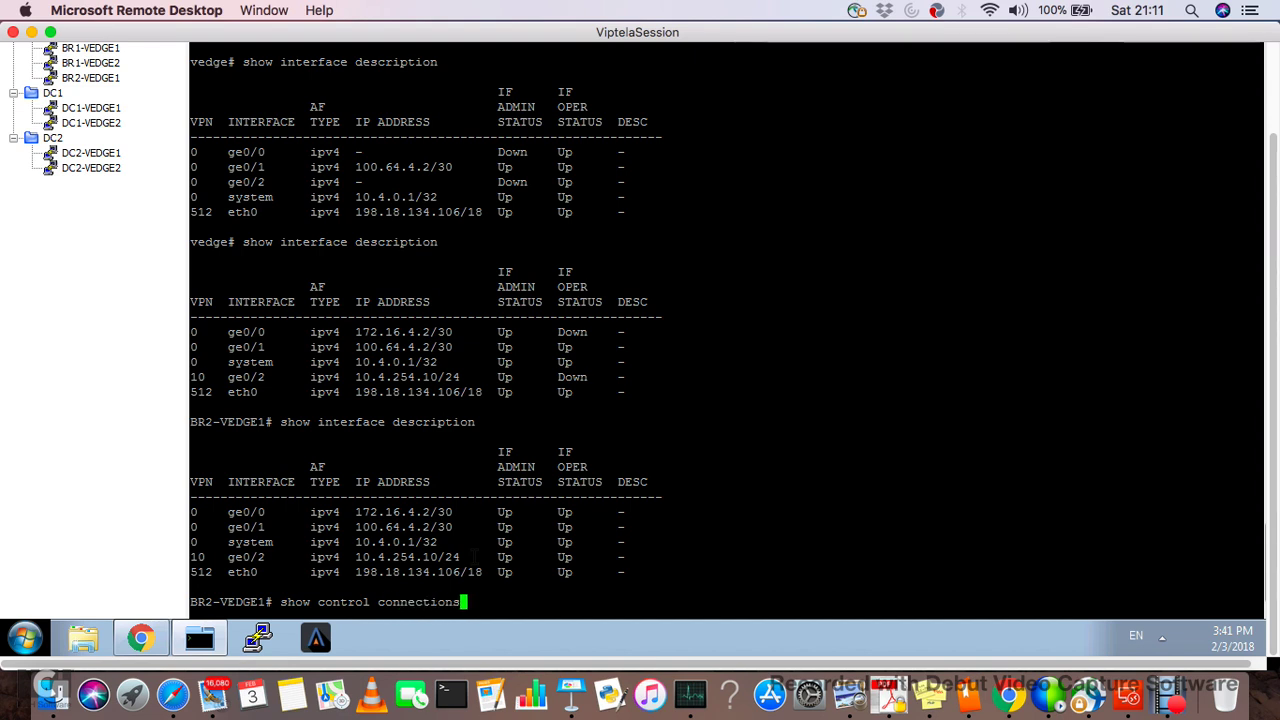
pyautogui.press('Return')
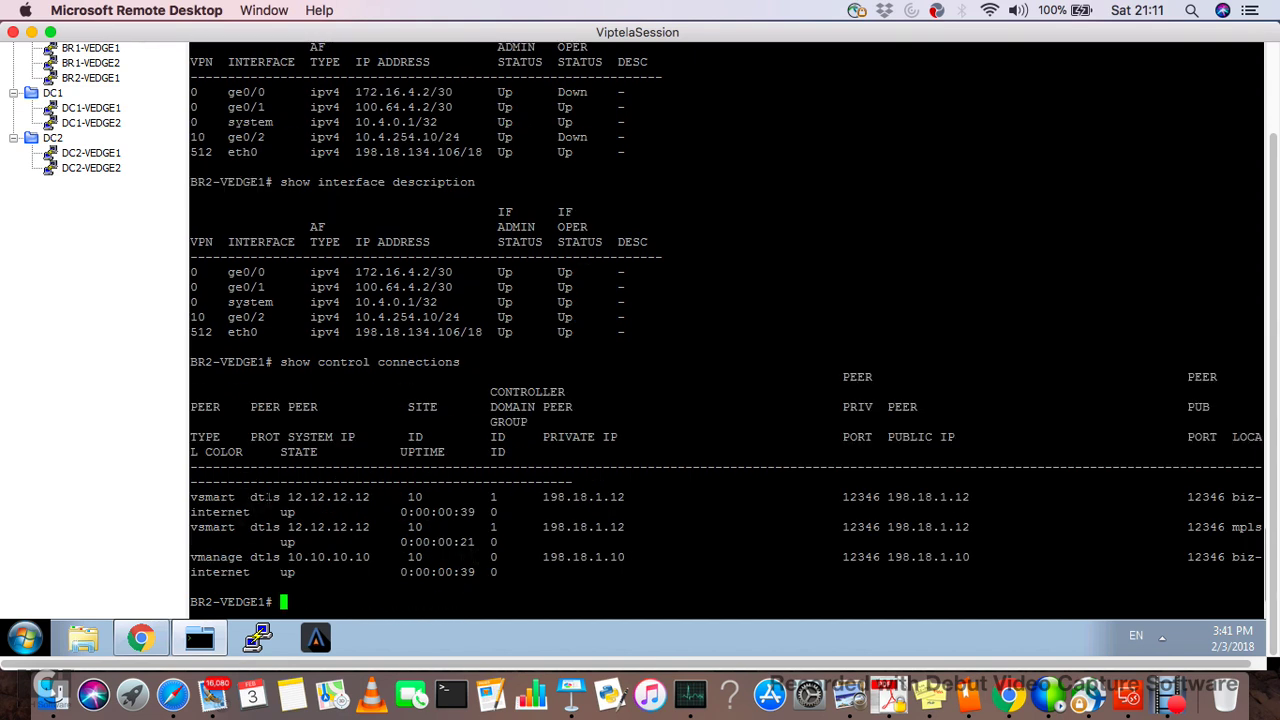
pyautogui.doubleClick(265, 497)
pyautogui.doubleClick(218, 512)
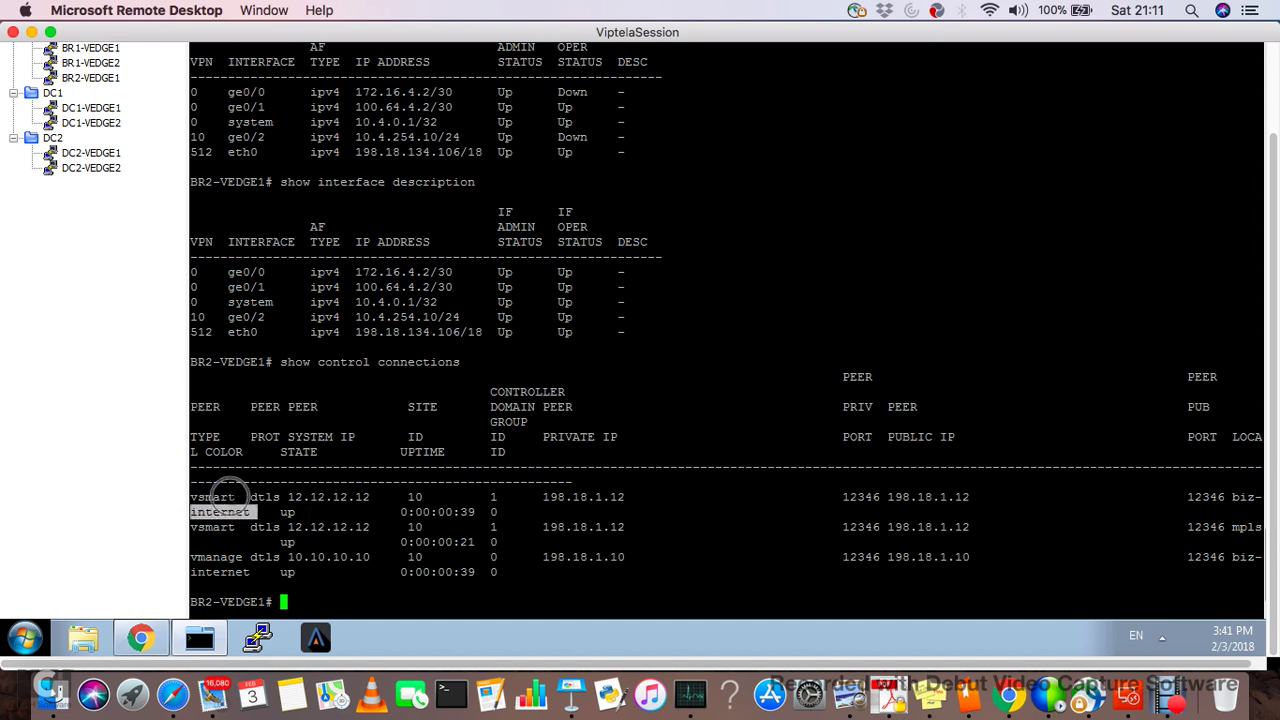
pyautogui.doubleClick(205, 497)
# Step: Highlight the second vSmart peer over dtls on mpls, and the vManage peer over dtls on internet
pyautogui.doubleClick(210, 527)
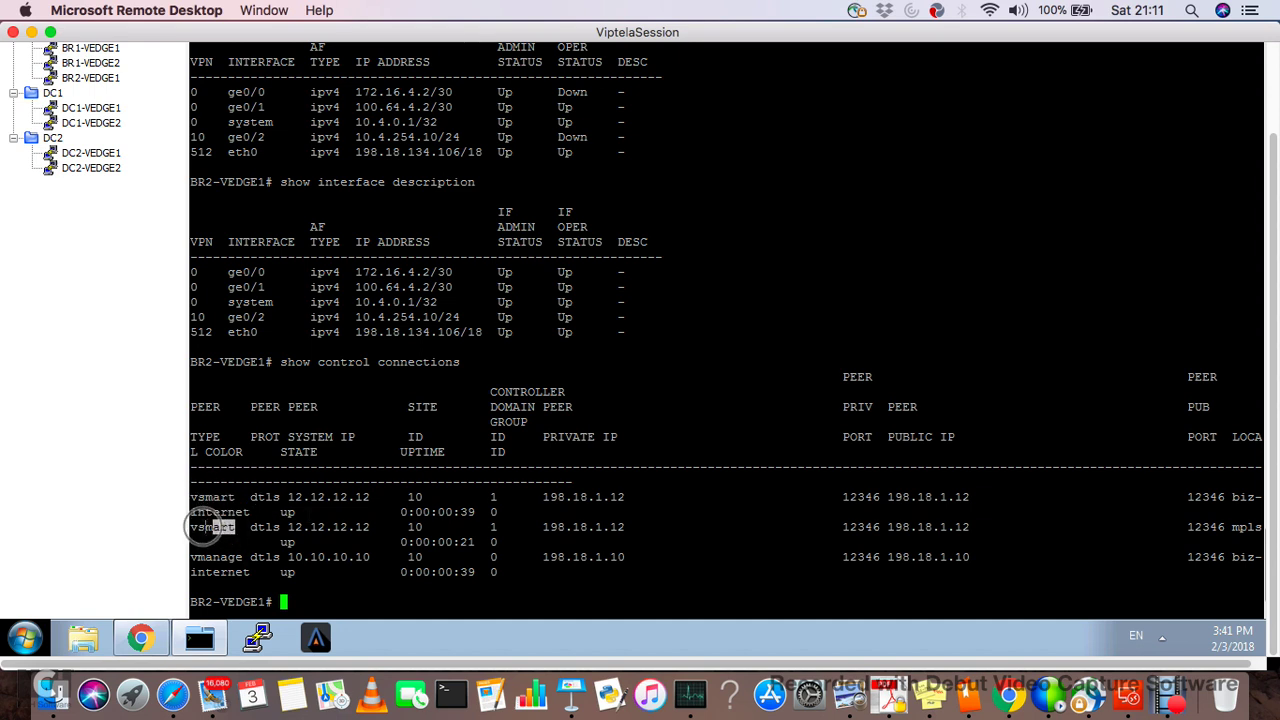
pyautogui.moveTo(210, 527); pyautogui.dragTo(183, 524)
pyautogui.doubleClick(265, 527)
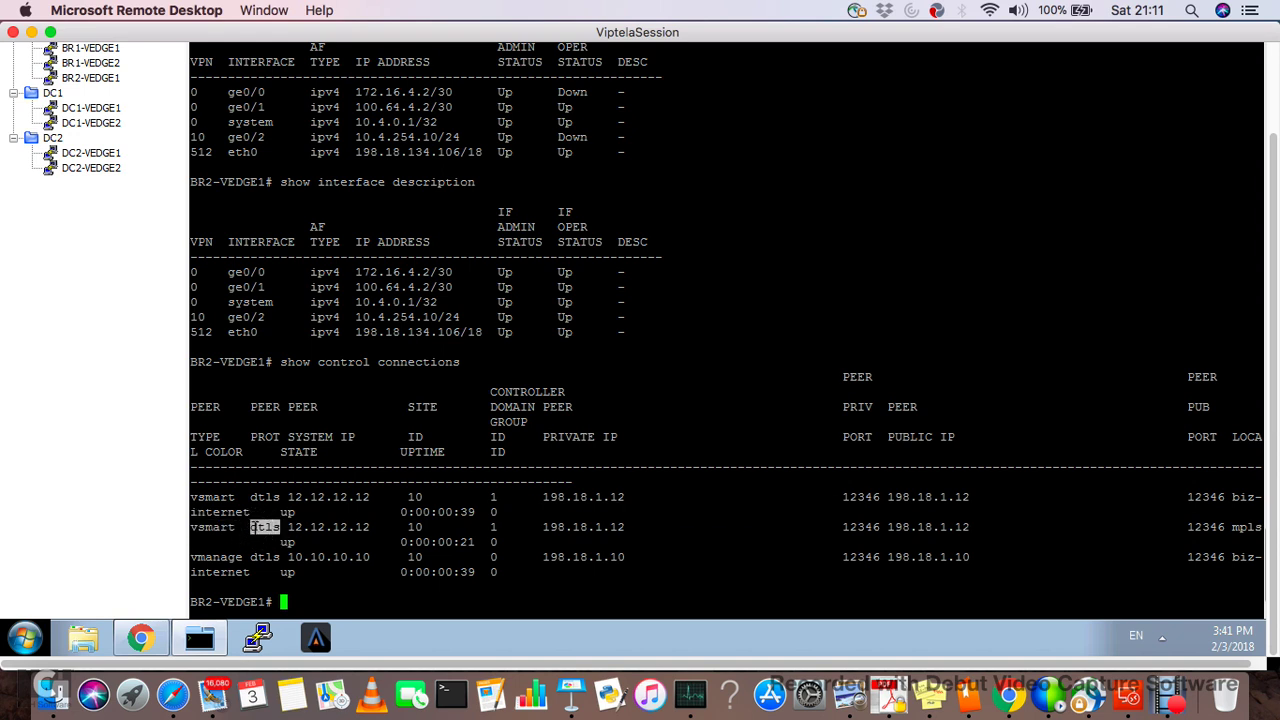
pyautogui.doubleClick(1245, 527)
pyautogui.moveTo(246, 557); pyautogui.dragTo(188, 557)
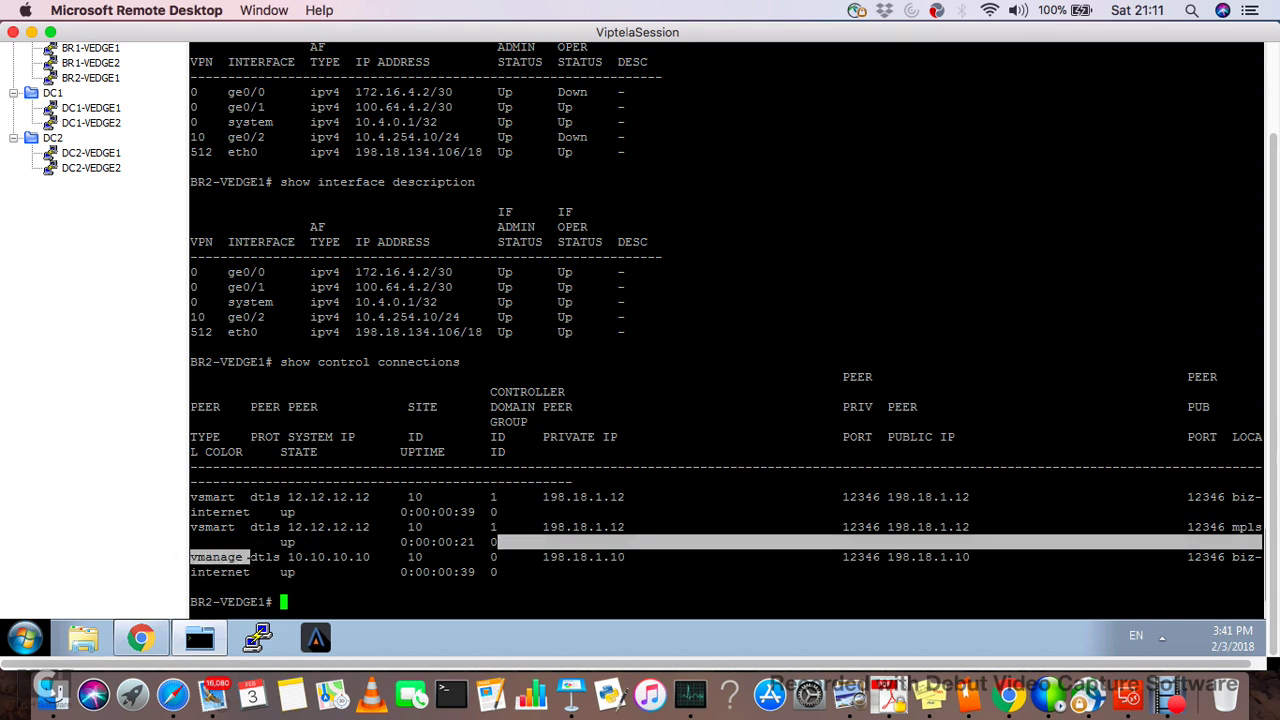
pyautogui.doubleClick(265, 557)
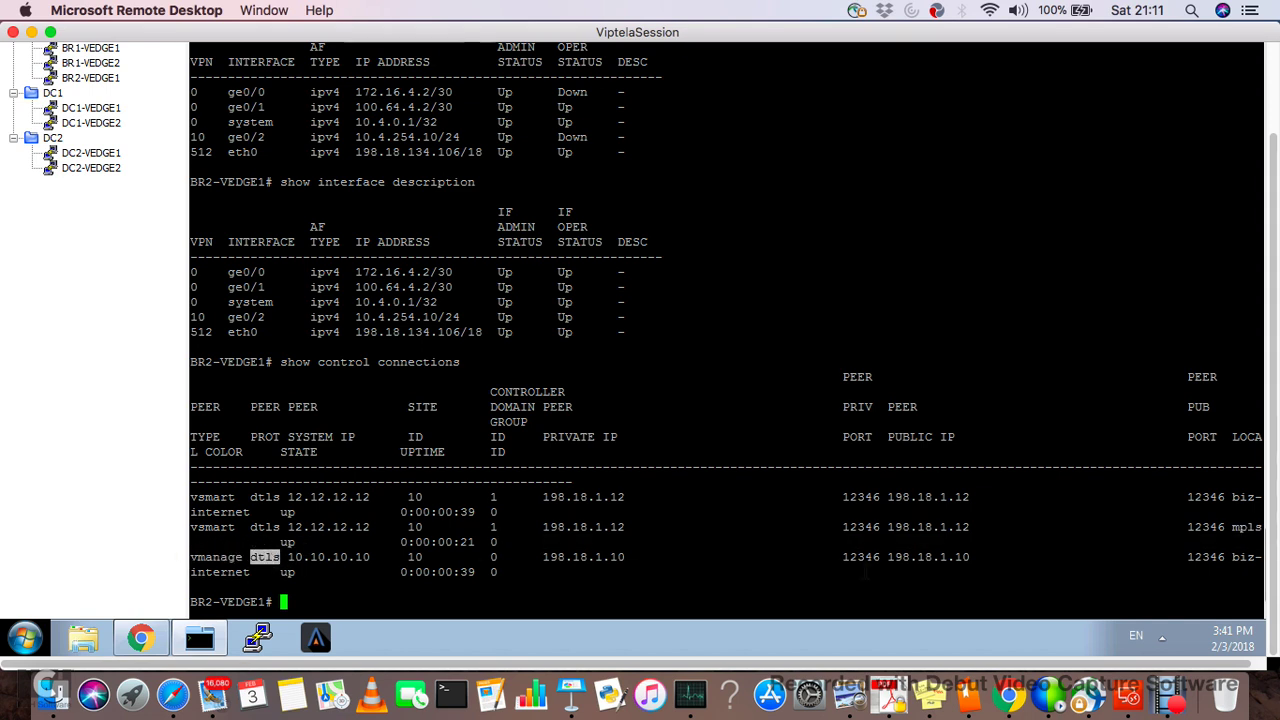
pyautogui.moveTo(250, 572); pyautogui.dragTo(198, 572)
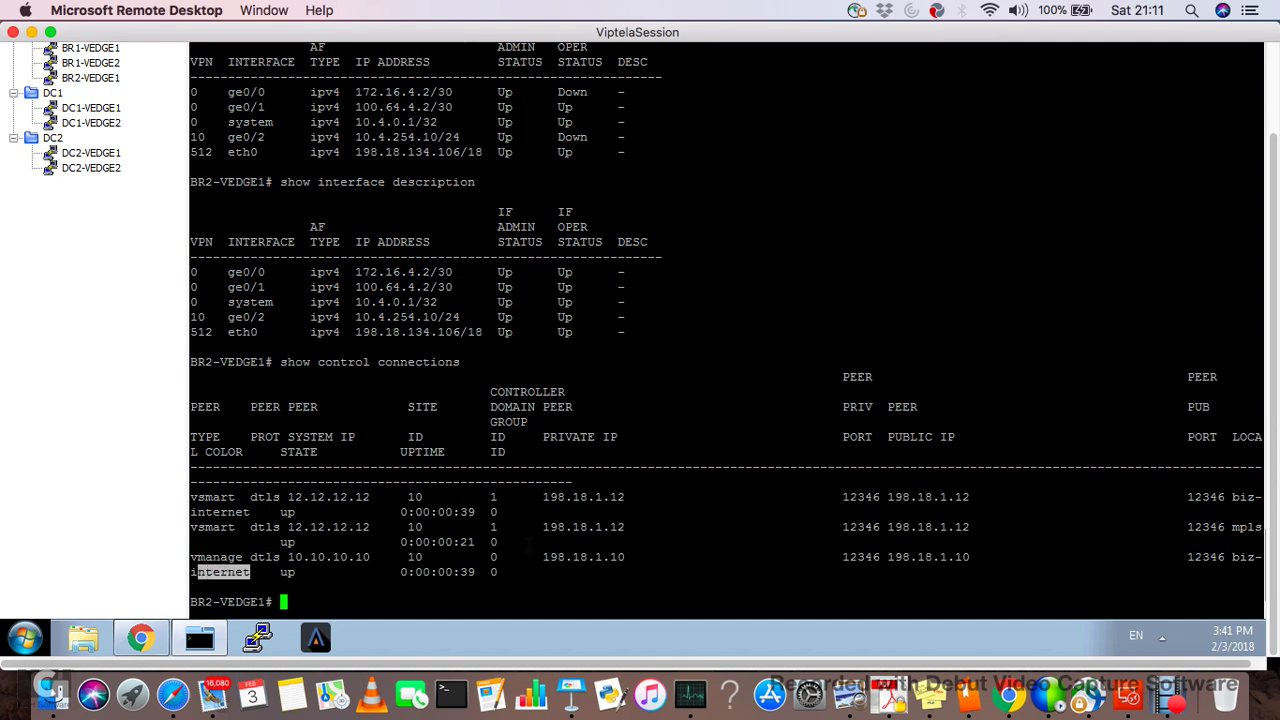
pyautogui.click(198, 572)
# Step: Check BFD sessions to sites 100, 200 and 300 are up, then play the ZTP demo slide in Keynote
pyautogui.write('show bfd sessions')
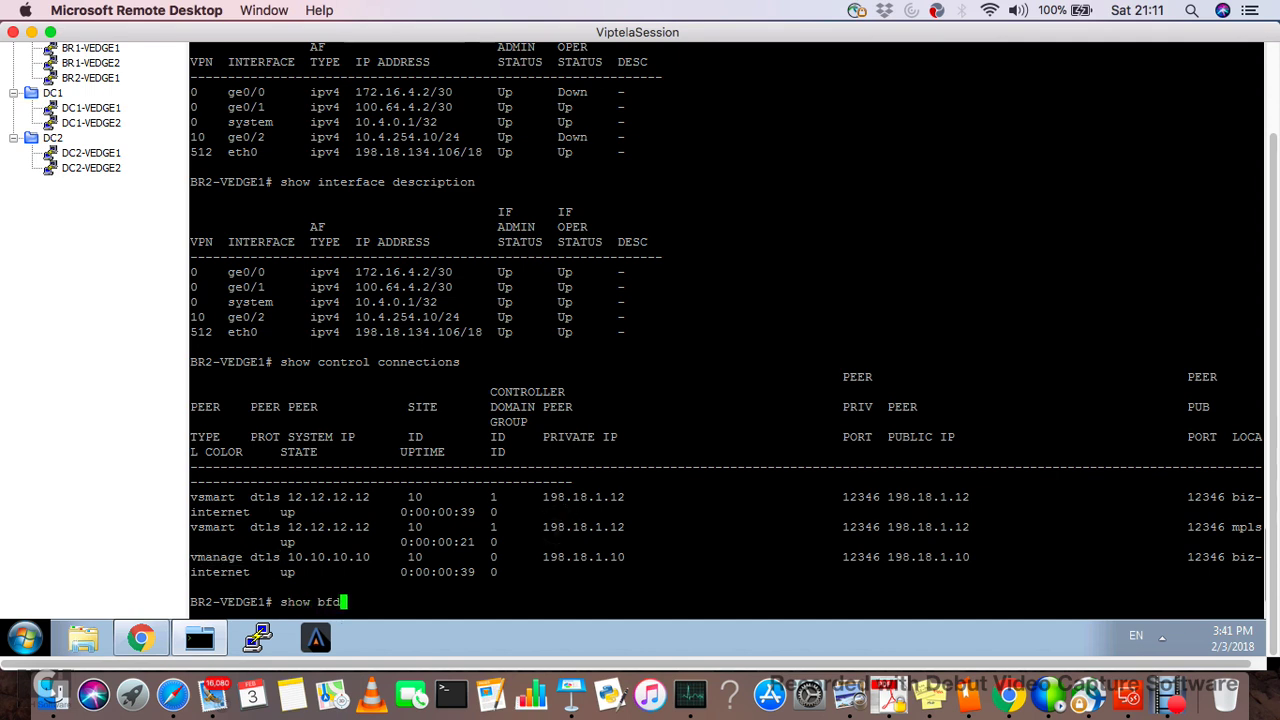
pyautogui.press('Return')
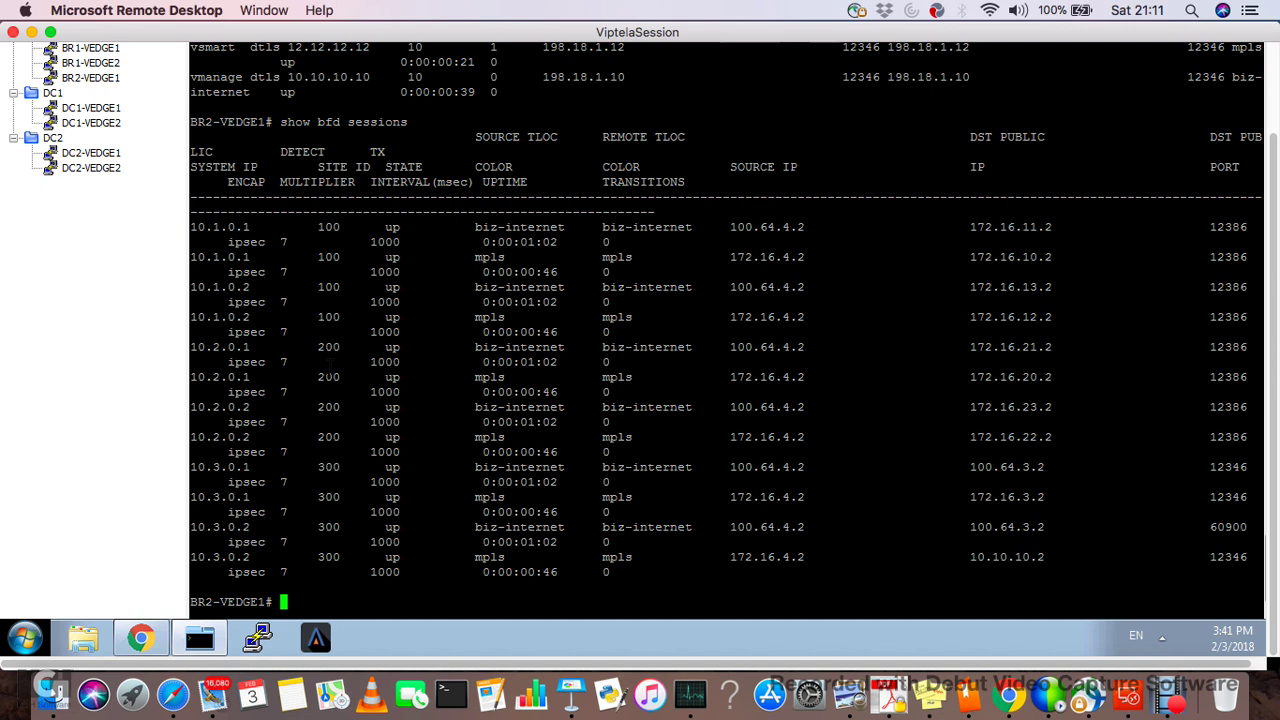
pyautogui.rightClick(567, 685)
pyautogui.click(607, 511)
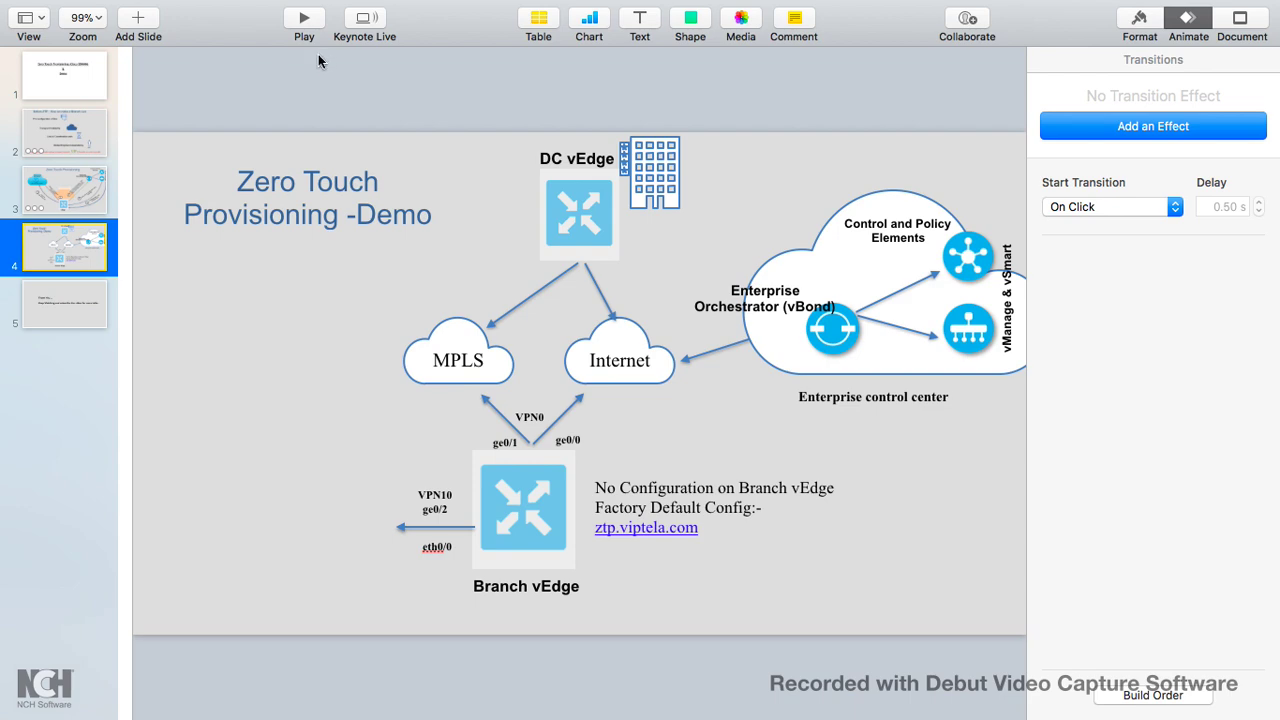
pyautogui.click(303, 22)
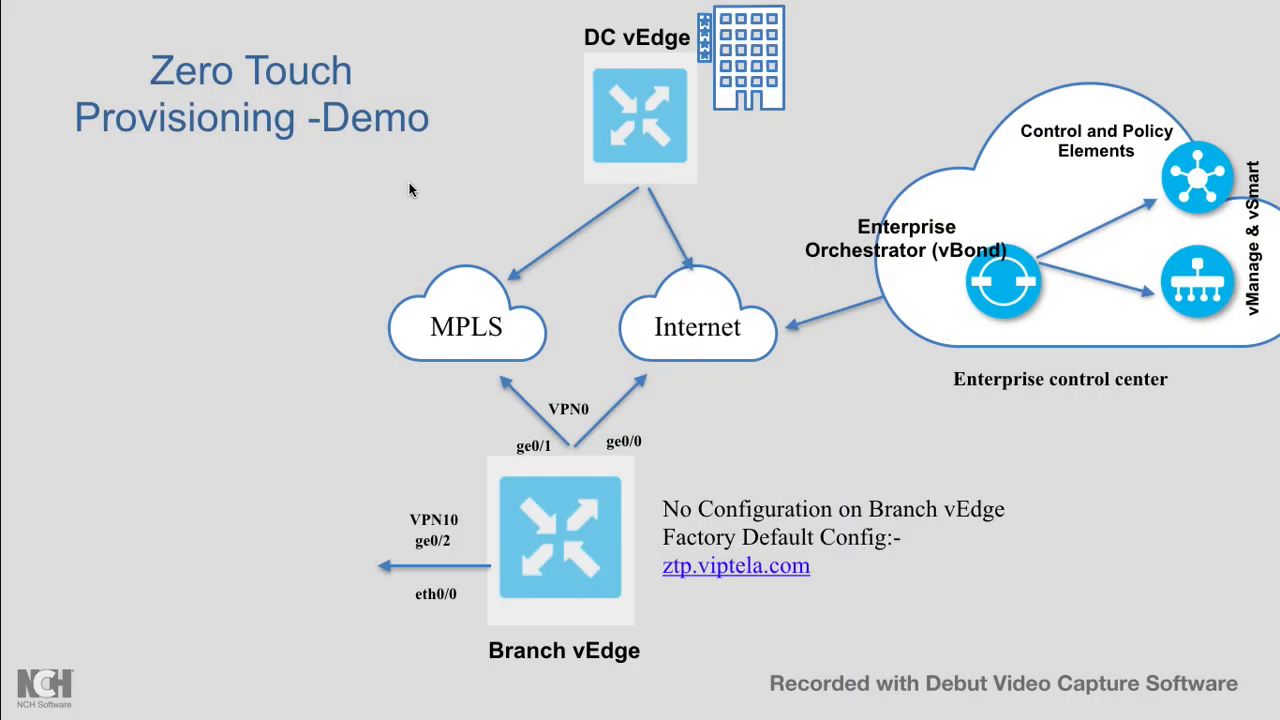